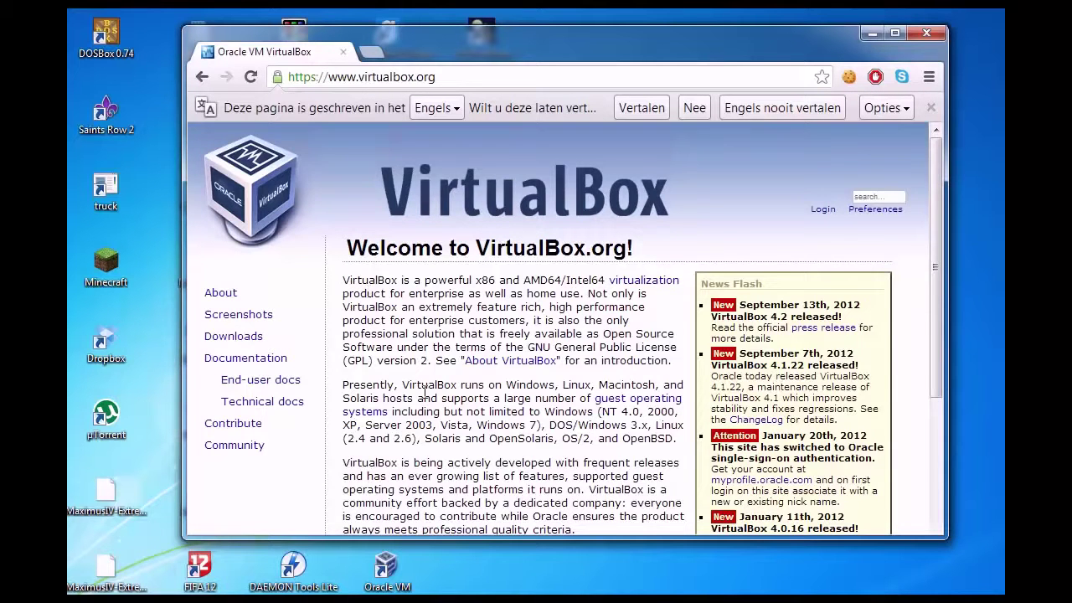
Go from the VirtualBox.org home page to its Downloads page.
scroll(415, 409, "down", 1)
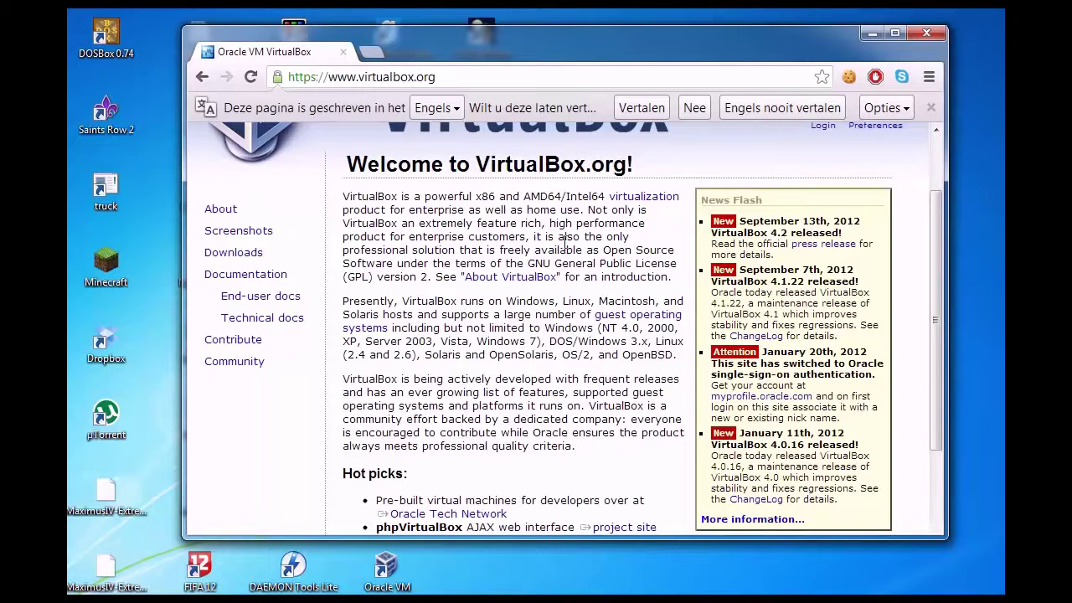
left_click(234, 252)
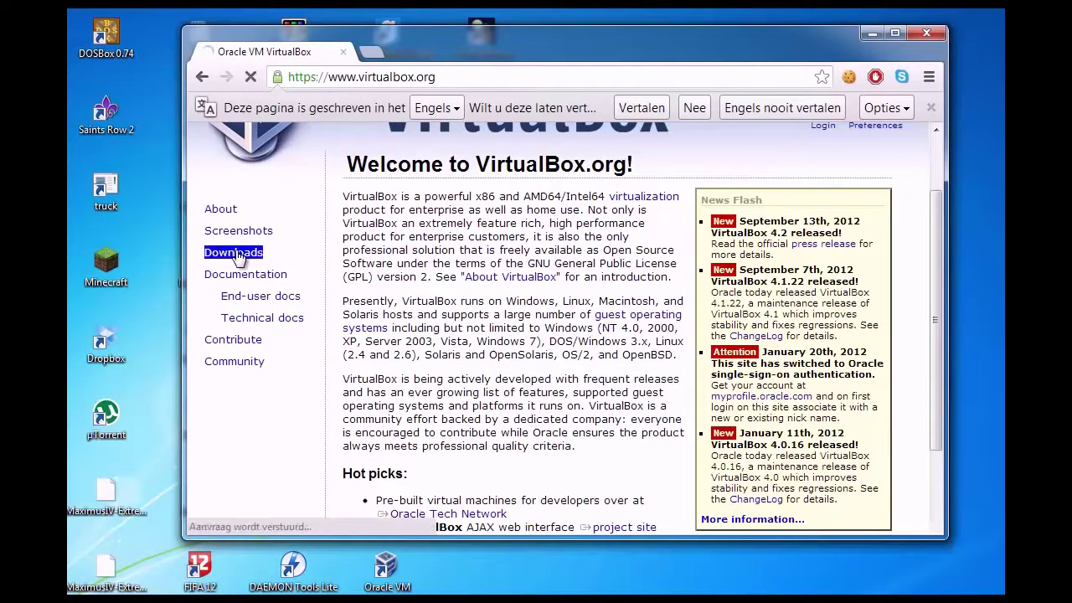
Look over the VirtualBox 4.2 downloads list, then close Chrome.
scroll(402, 294, "down", 1)
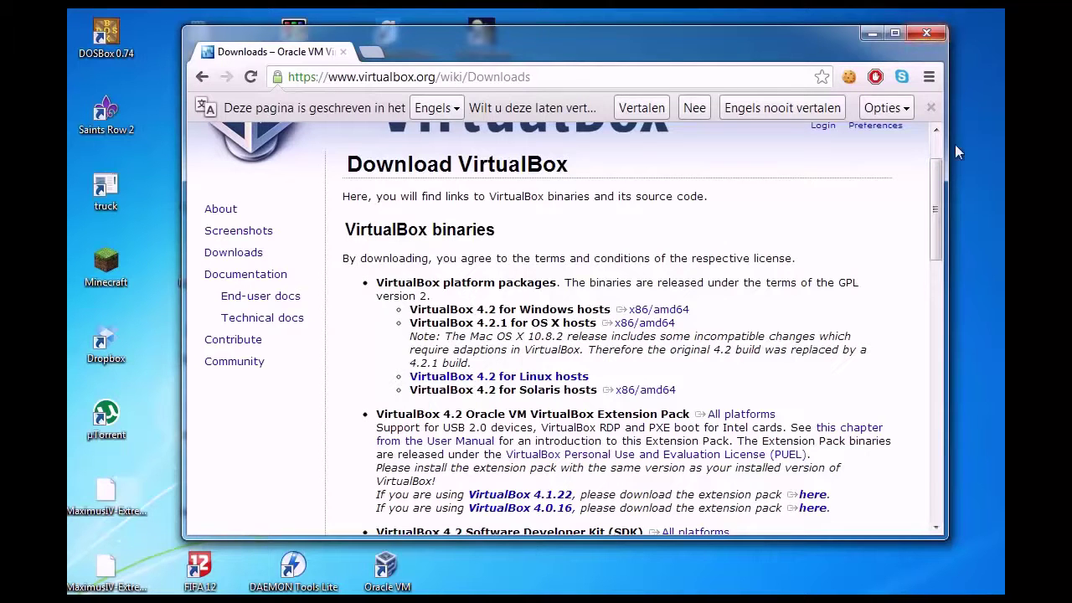
left_click(924, 37)
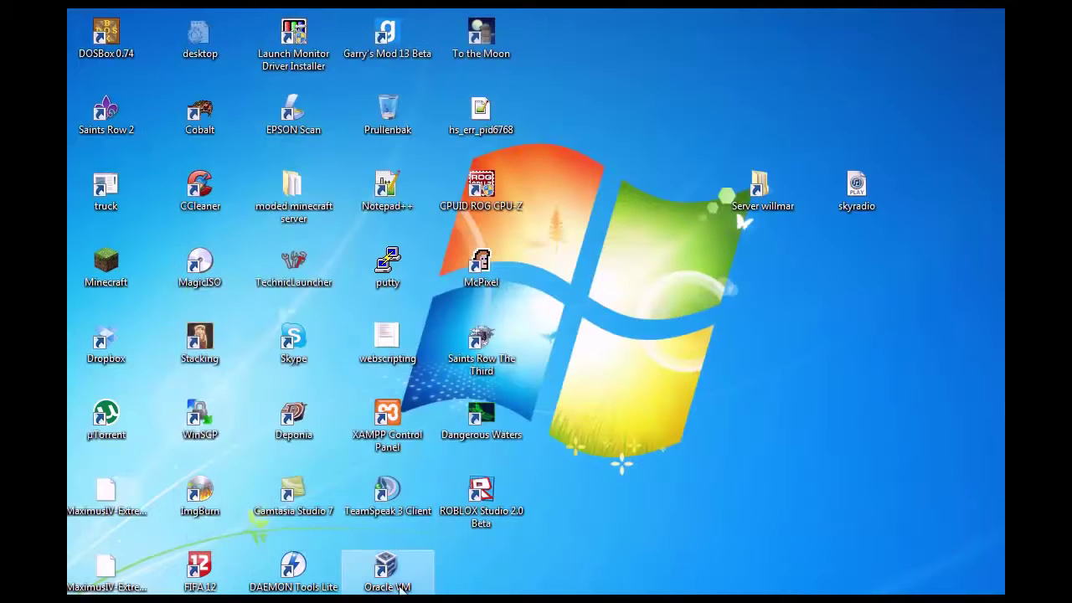
Launch VirtualBox, dismiss the new-version notice and bring the Manager fully on screen.
left_click(394, 585)
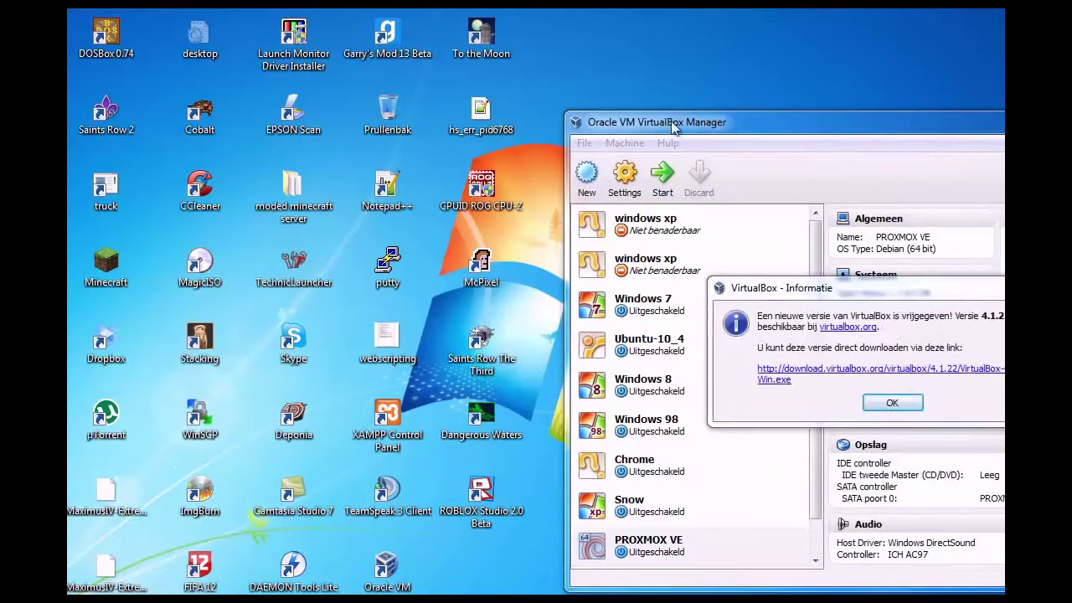
left_click(892, 403)
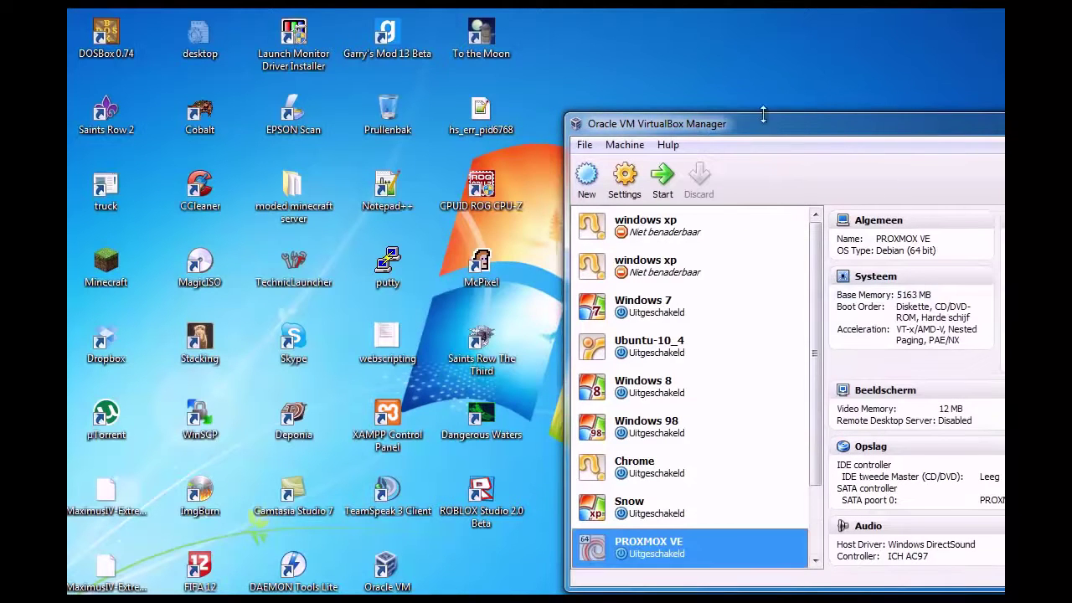
left_click_drag(760, 133, 400, 64)
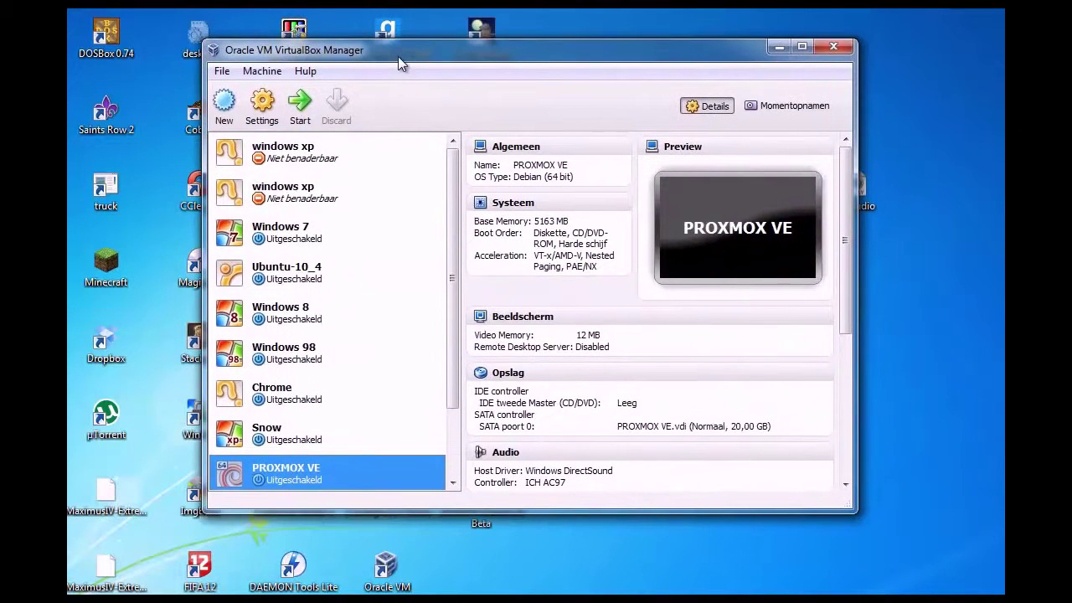
left_click_drag(452, 227, 458, 334)
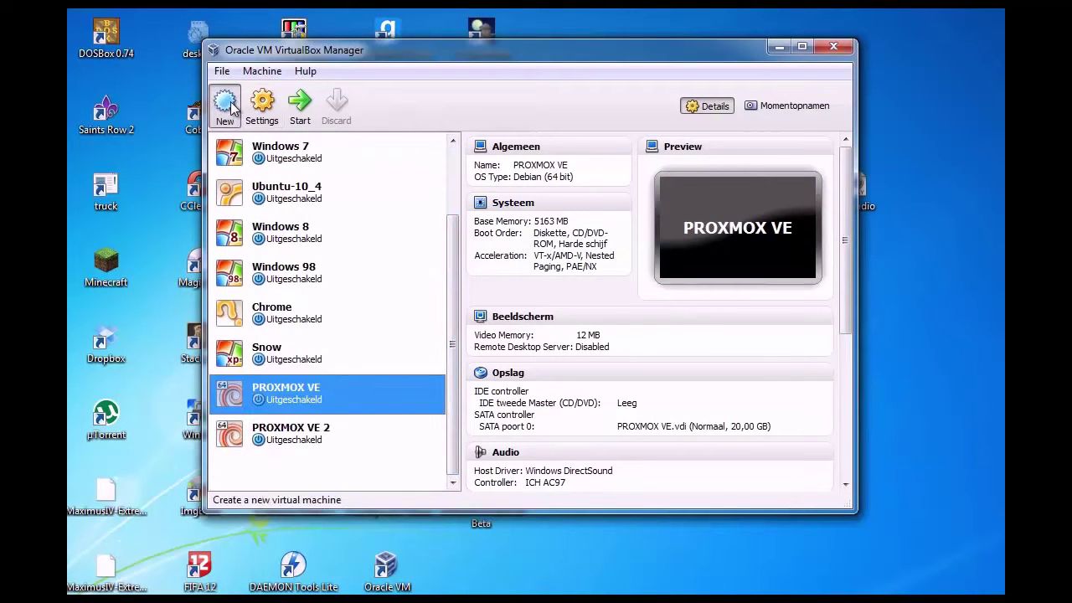
Start a new VM named 'Proxmox tutorial' with type Linux, version Debian (64 bit).
left_click(224, 103)
left_click(671, 413)
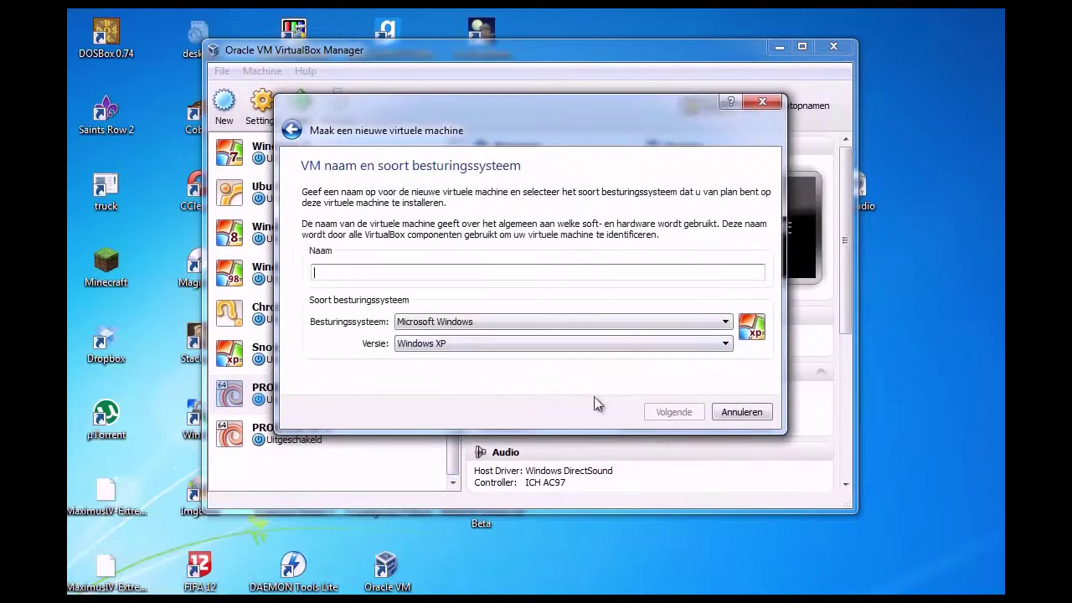
left_click(419, 272)
type("Proxm")
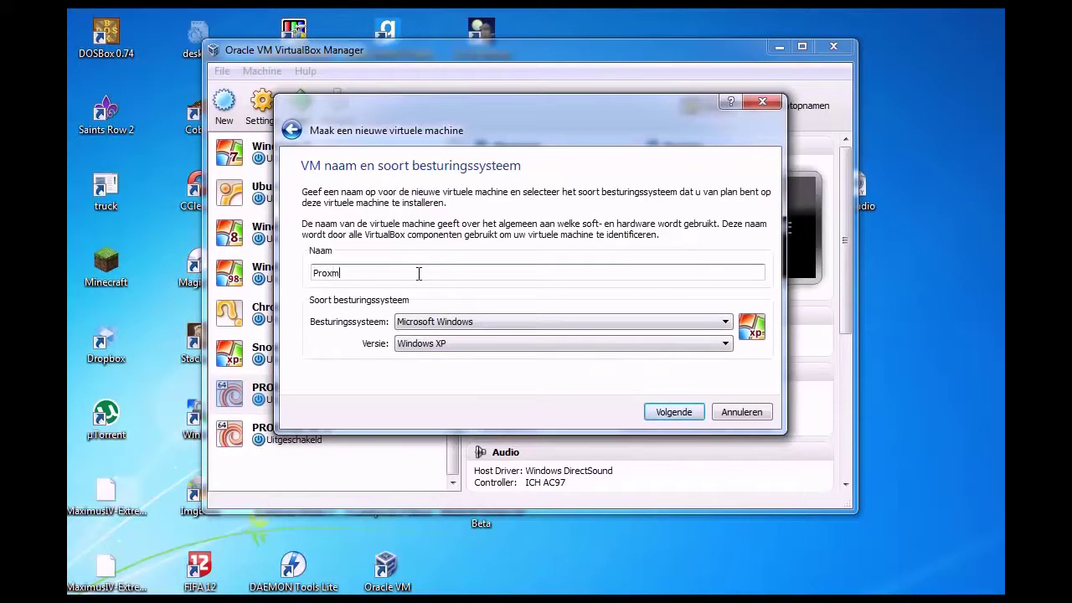
type("ox tutorial")
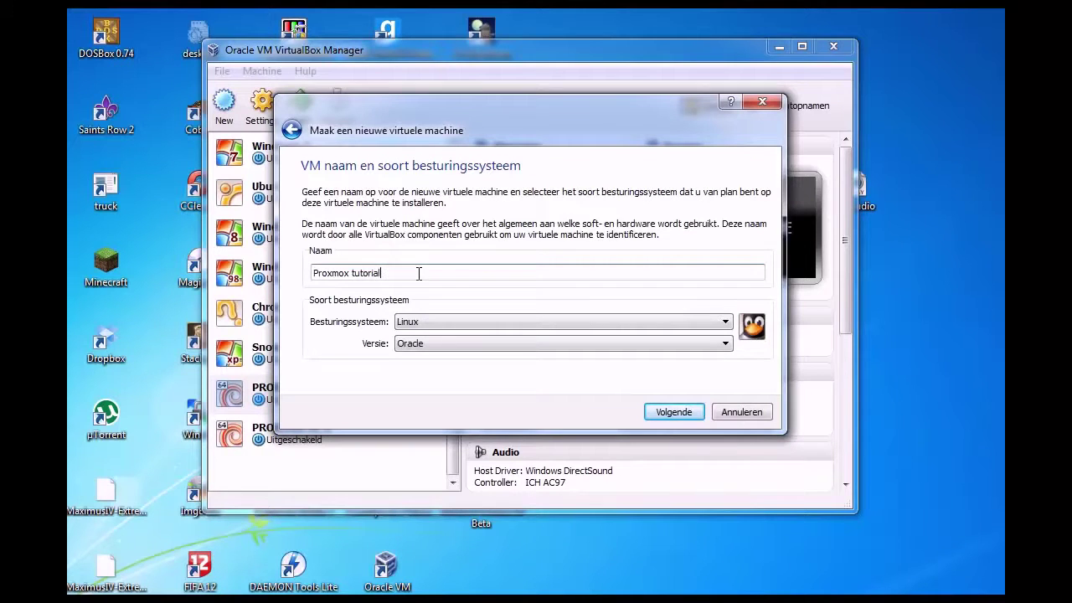
left_click(445, 319)
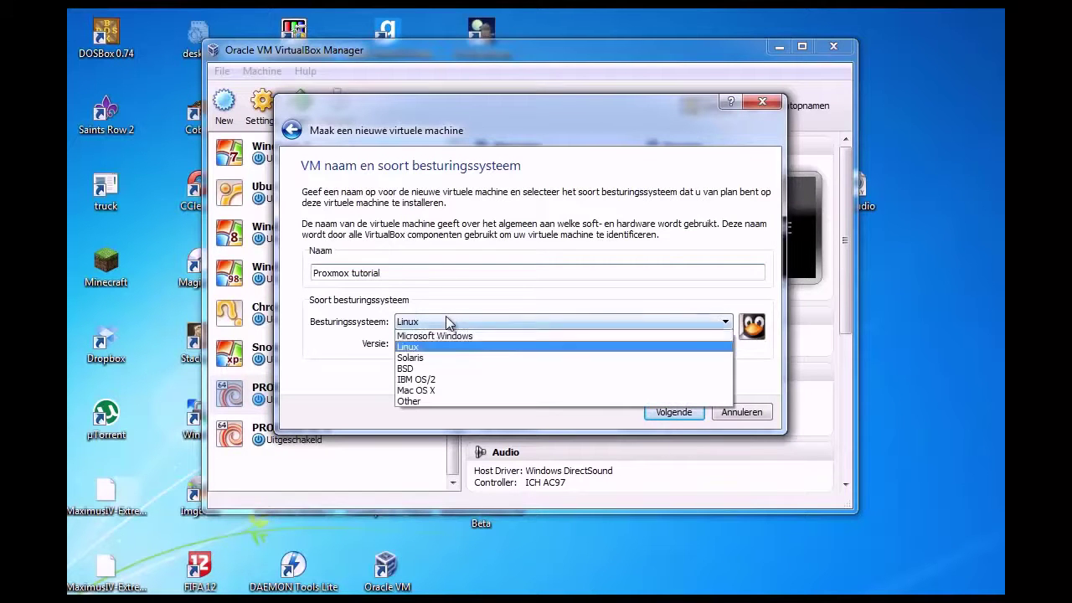
left_click(453, 346)
left_click(453, 344)
scroll(455, 400, "up", 2)
scroll(453, 400, "up", 3)
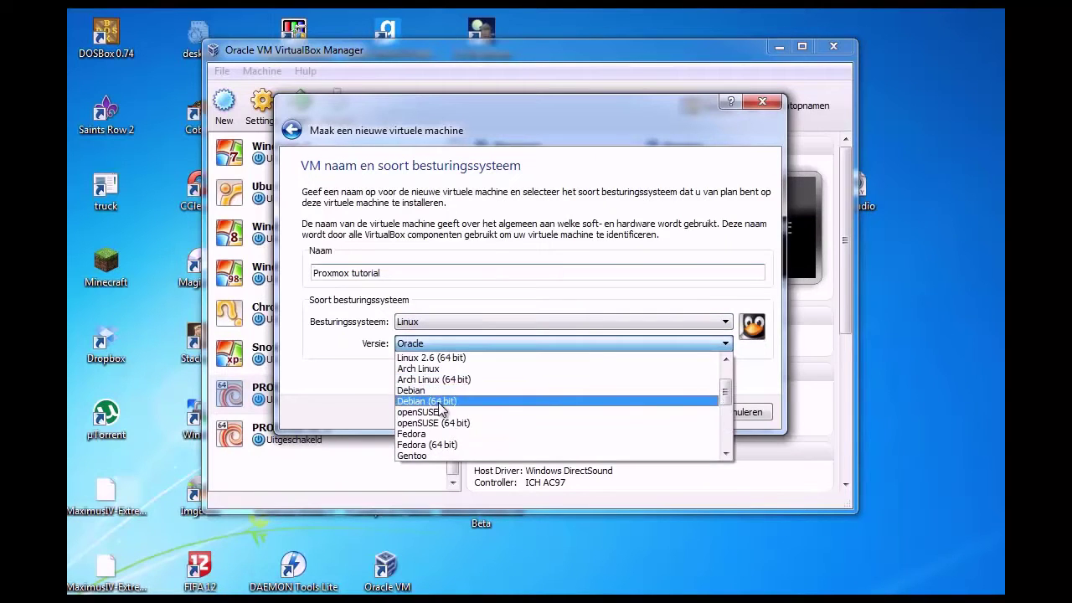
left_click(438, 402)
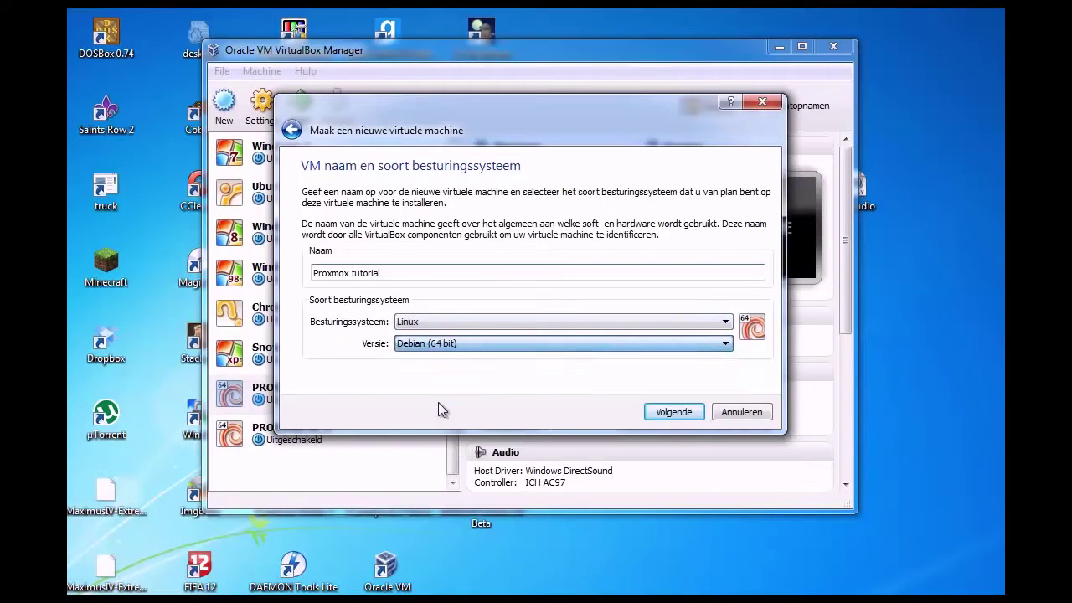
left_click(674, 412)
Give the VM 5234 MB of base memory and continue to the hard disk step.
left_click_drag(335, 245, 566, 243)
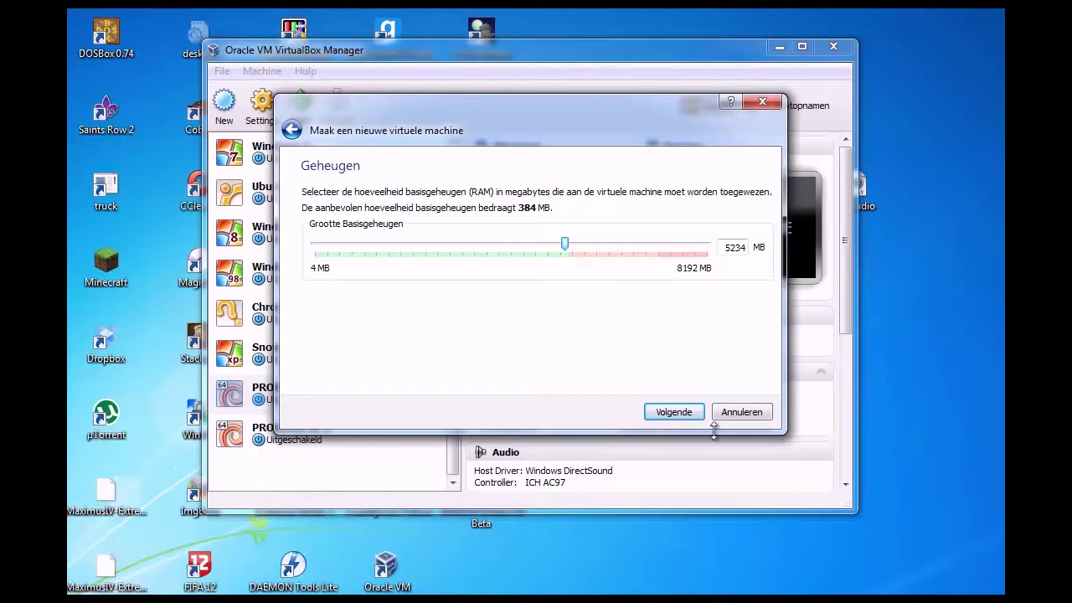
left_click(668, 410)
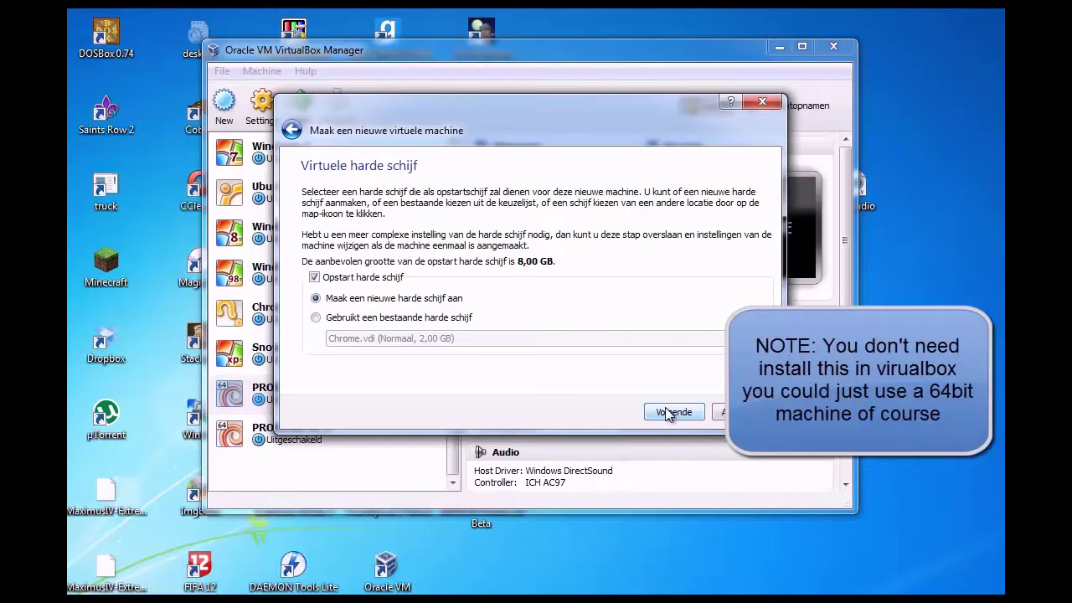
Create a dynamically allocated 8,00 GB VDI disk and finish creating the Proxmox tutorial VM.
left_click(668, 412)
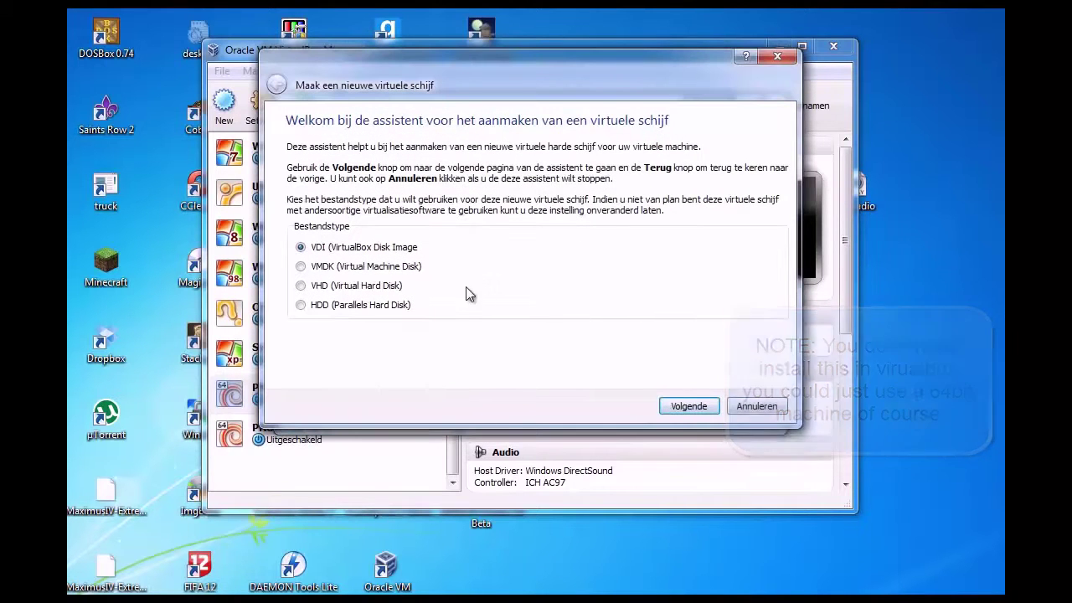
left_click(687, 406)
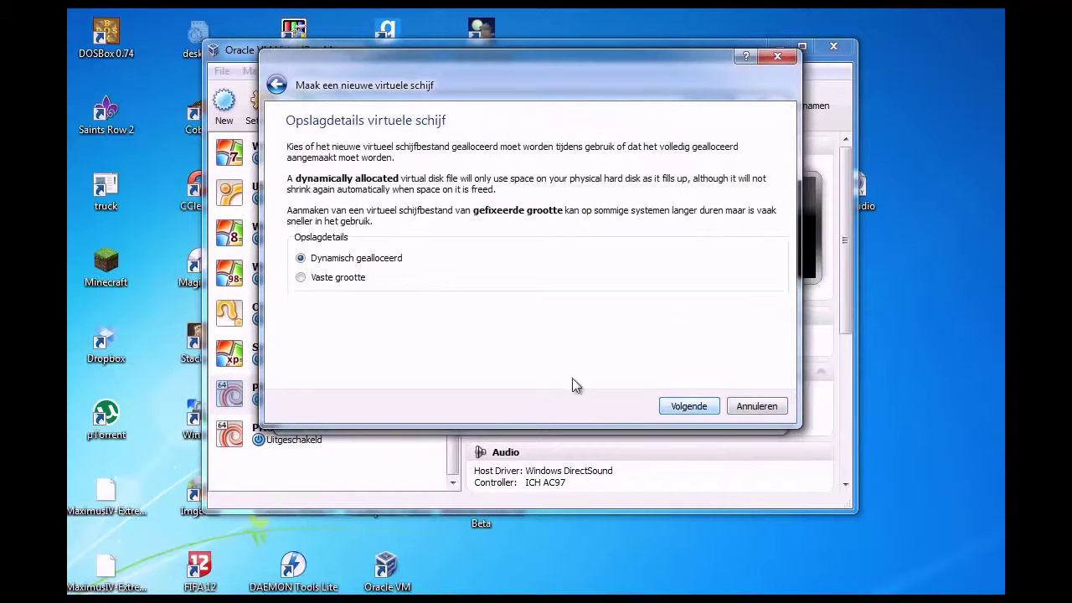
left_click(690, 407)
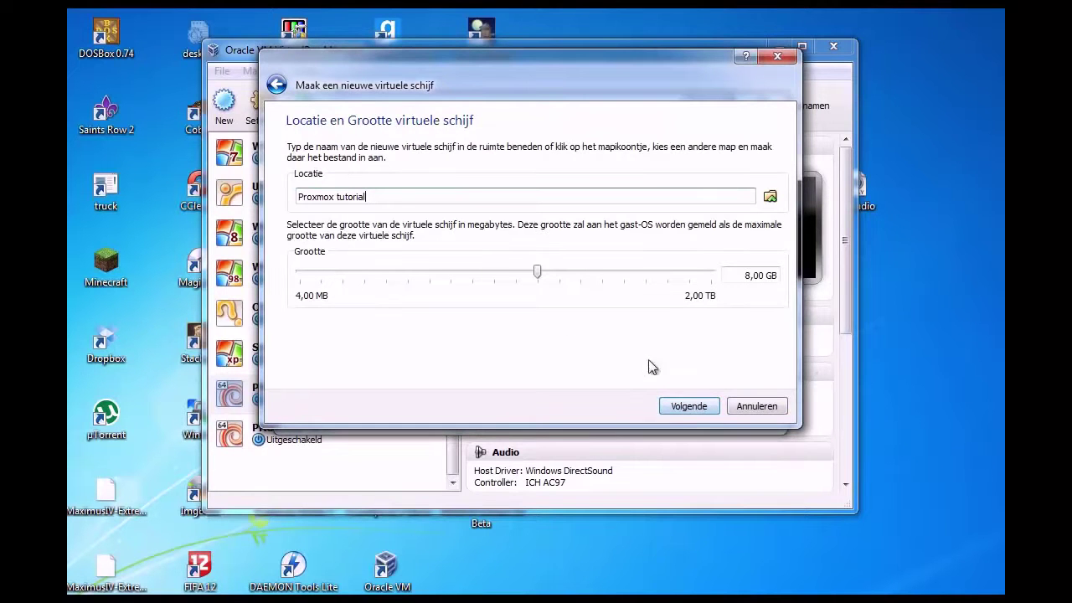
left_click(689, 407)
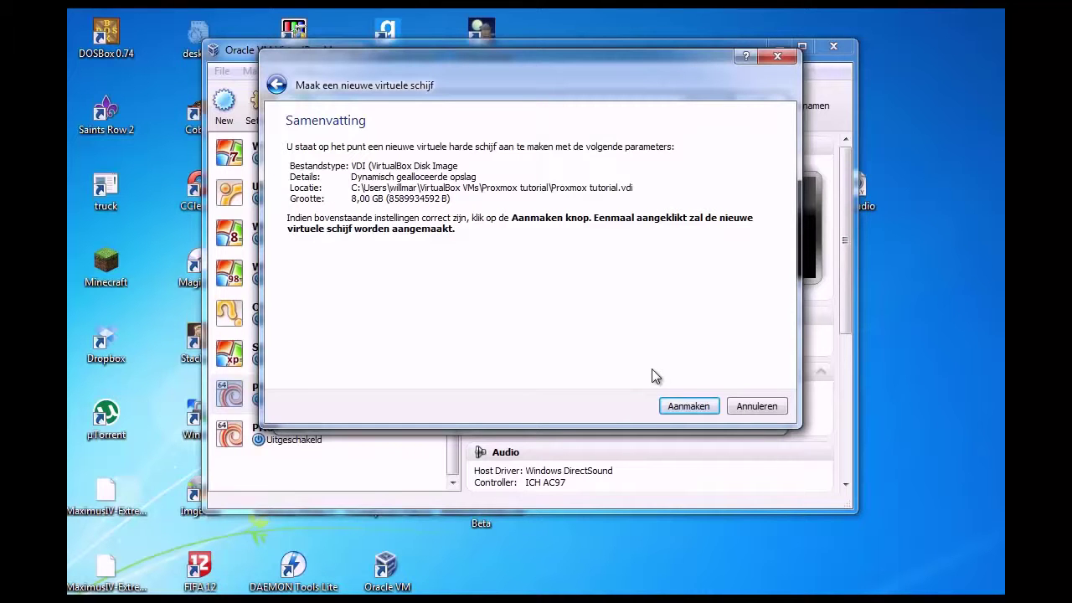
left_click(683, 409)
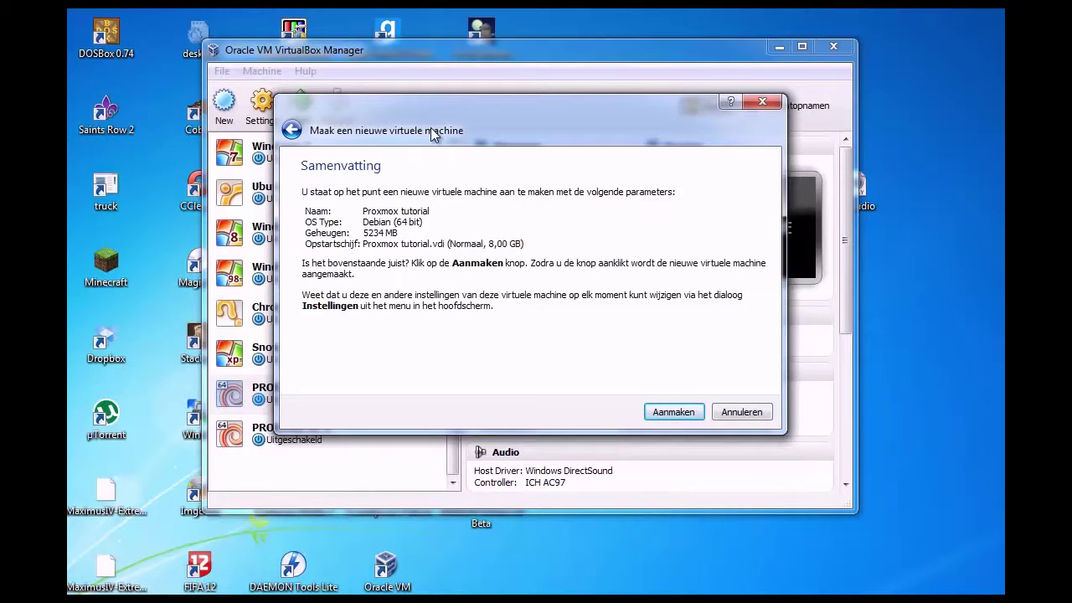
left_click(672, 411)
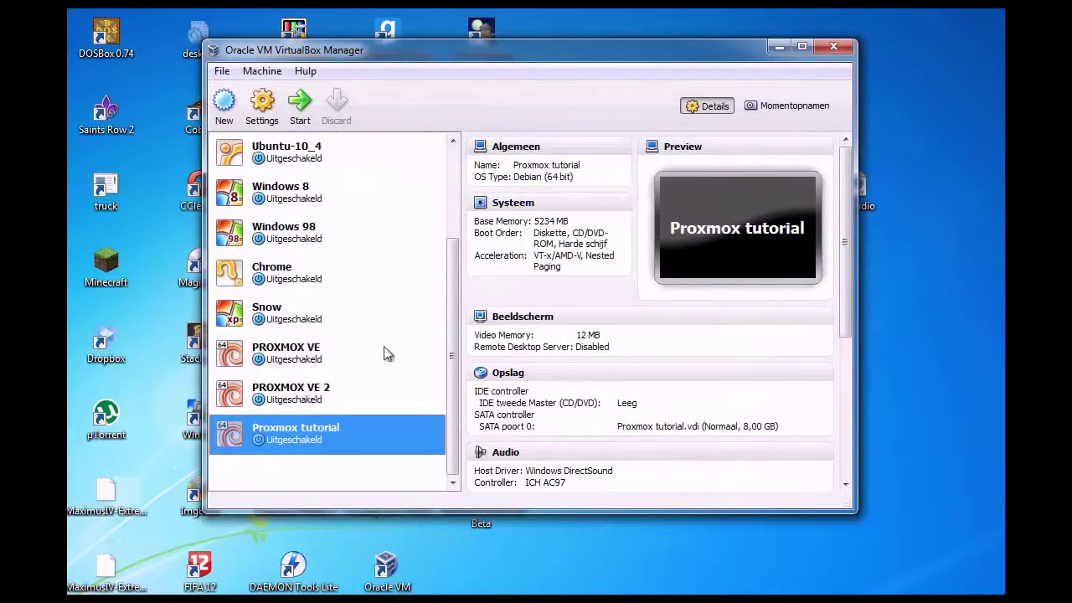
Enable PAE/NX in the Proxmox tutorial VM's processor settings.
right_click(306, 430)
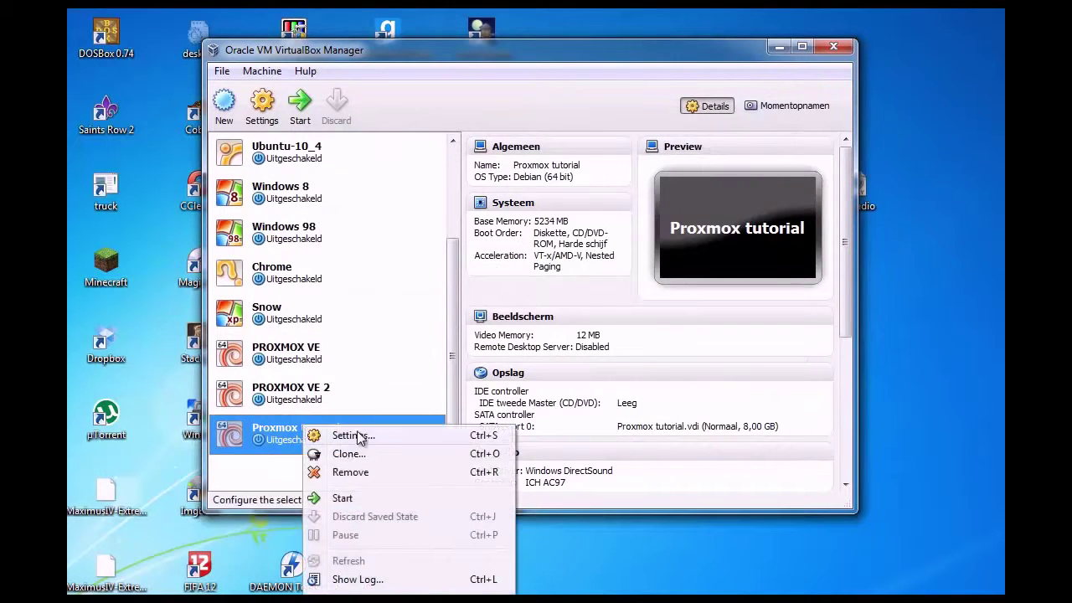
left_click(358, 436)
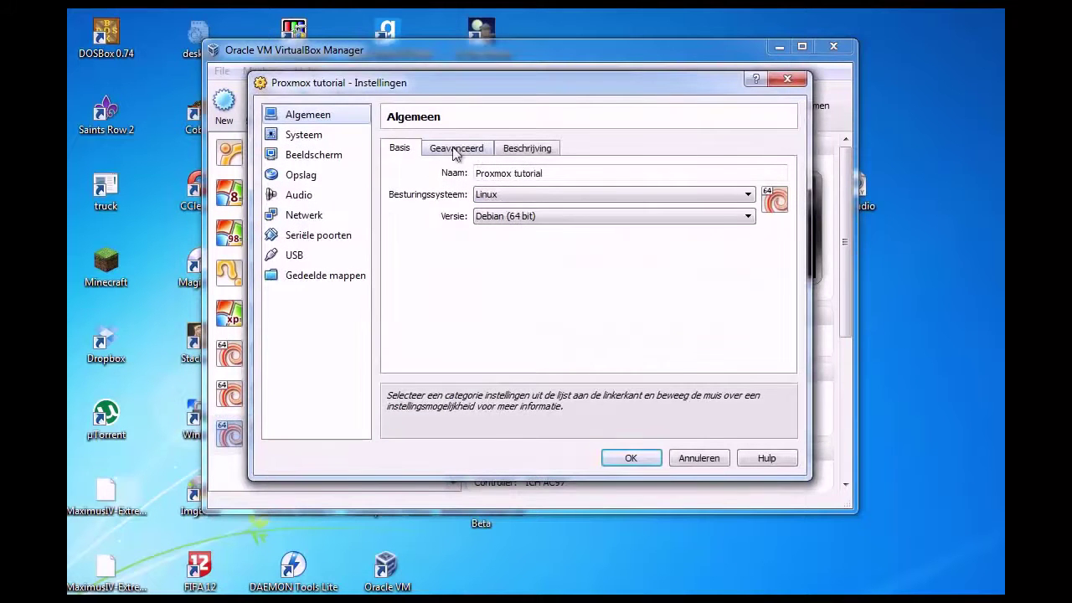
left_click(303, 135)
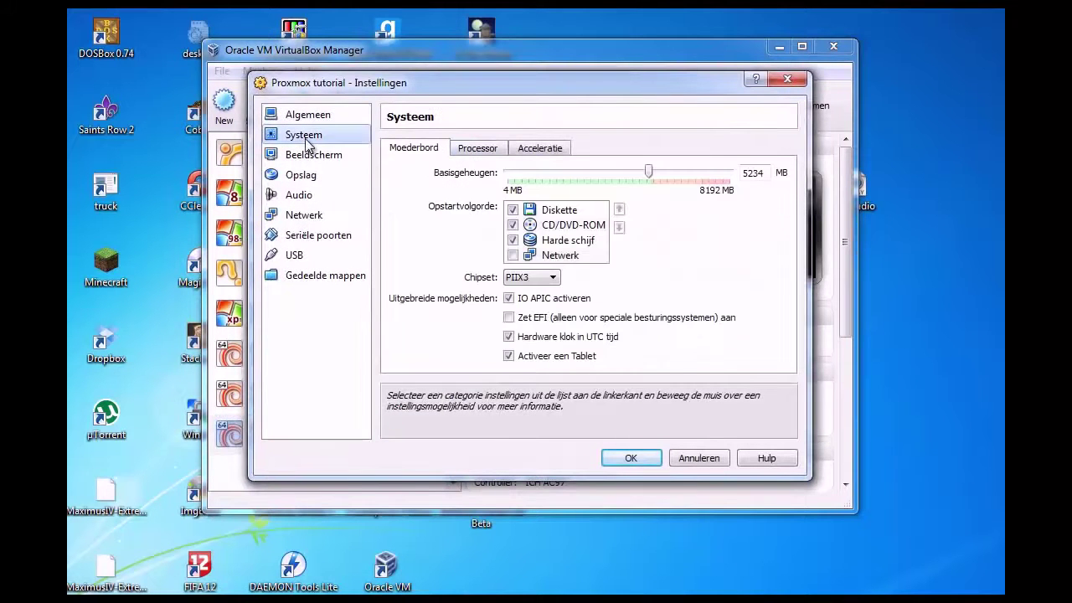
left_click(475, 148)
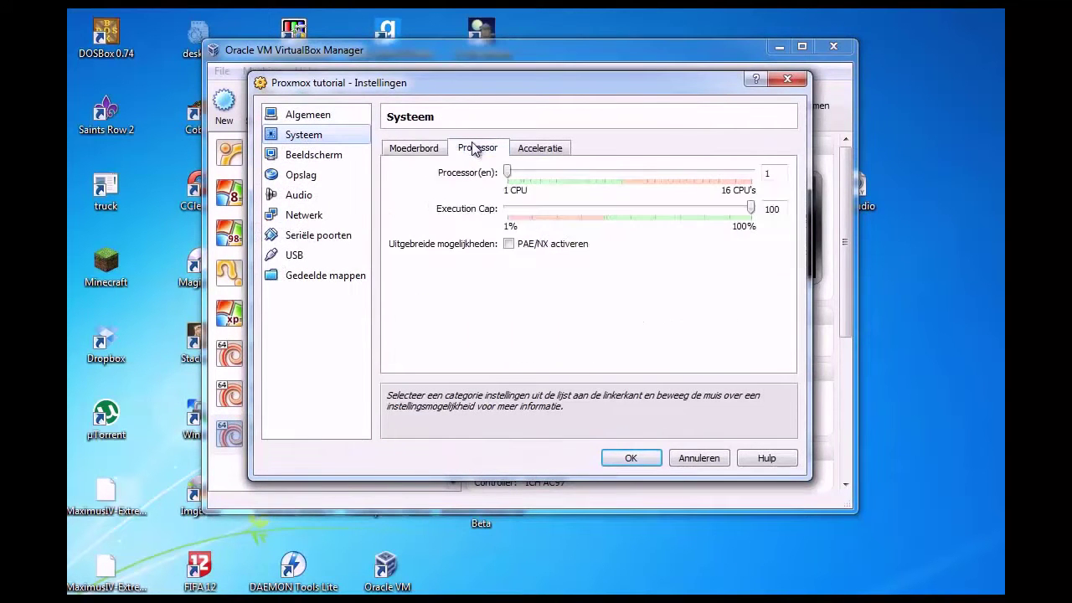
left_click(508, 244)
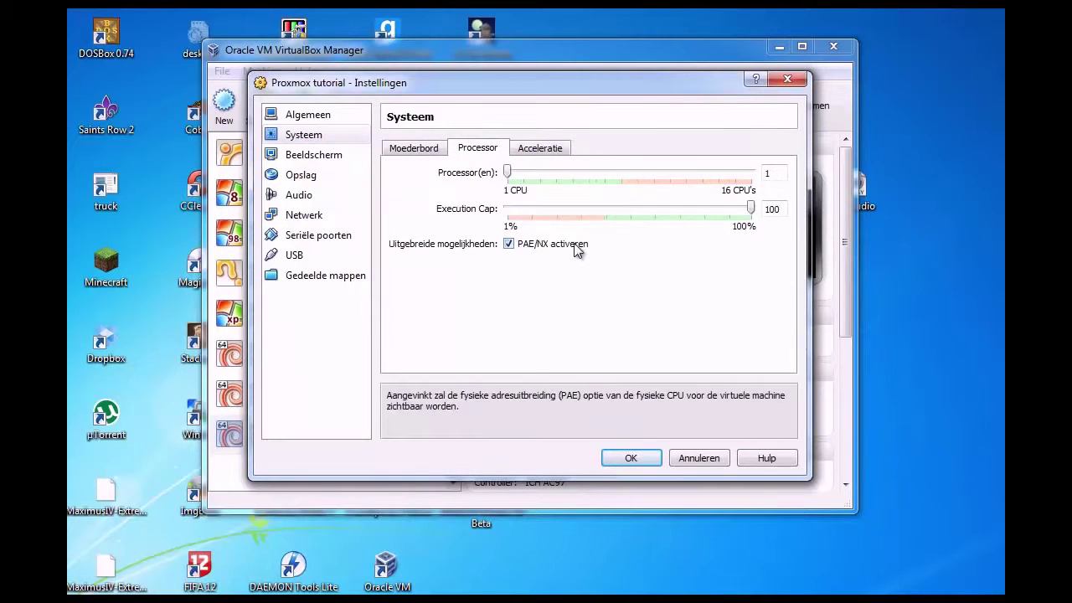
left_click(567, 152)
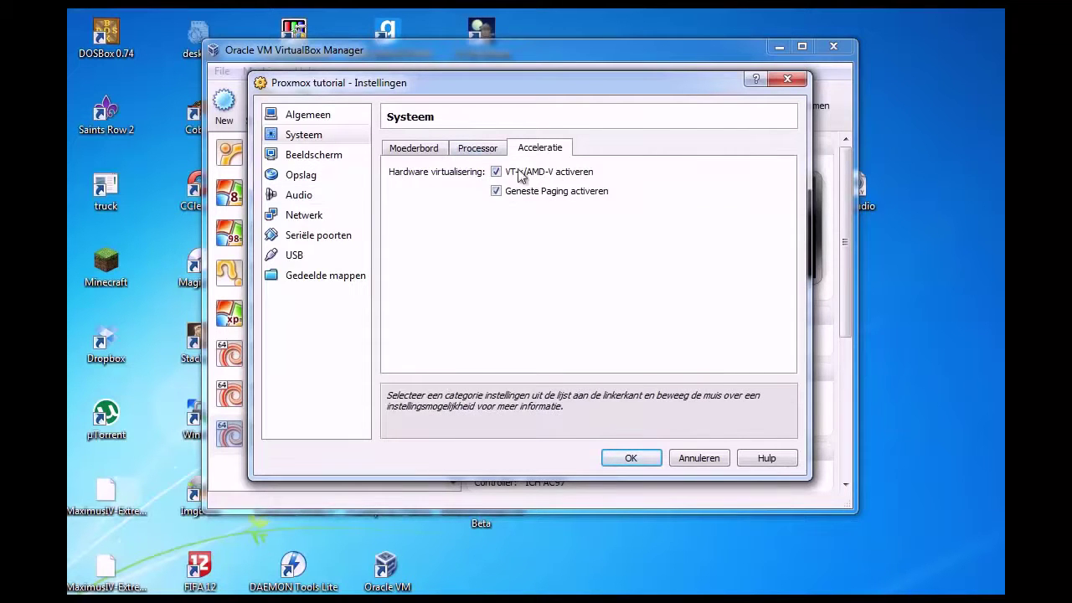
Load proxmox-ve_2.1-f9b0f63a-26.iso into the VM's empty CD/DVD drive.
left_click(303, 174)
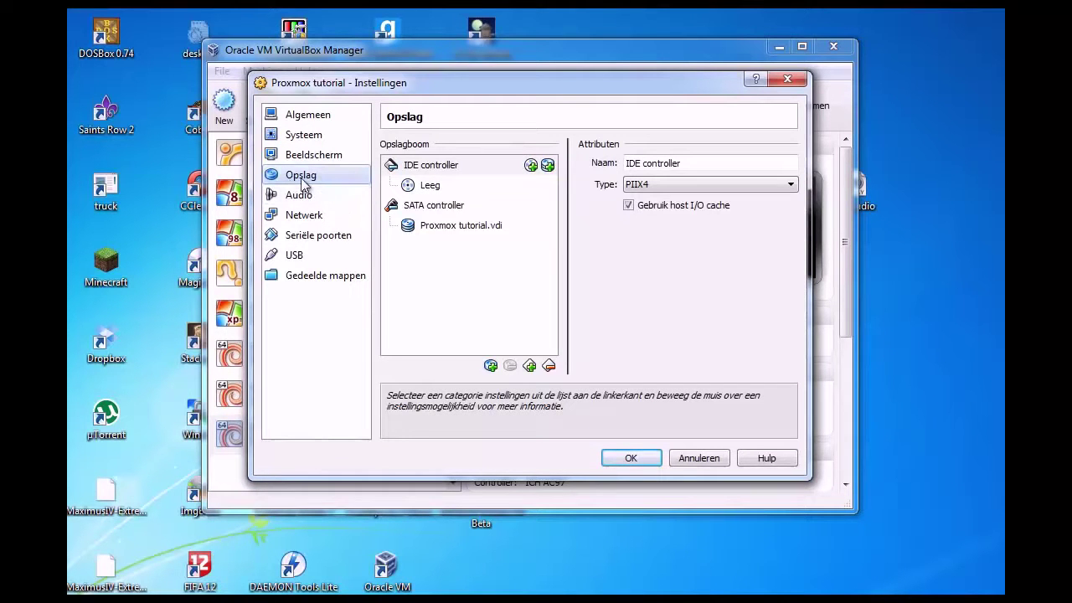
left_click(430, 186)
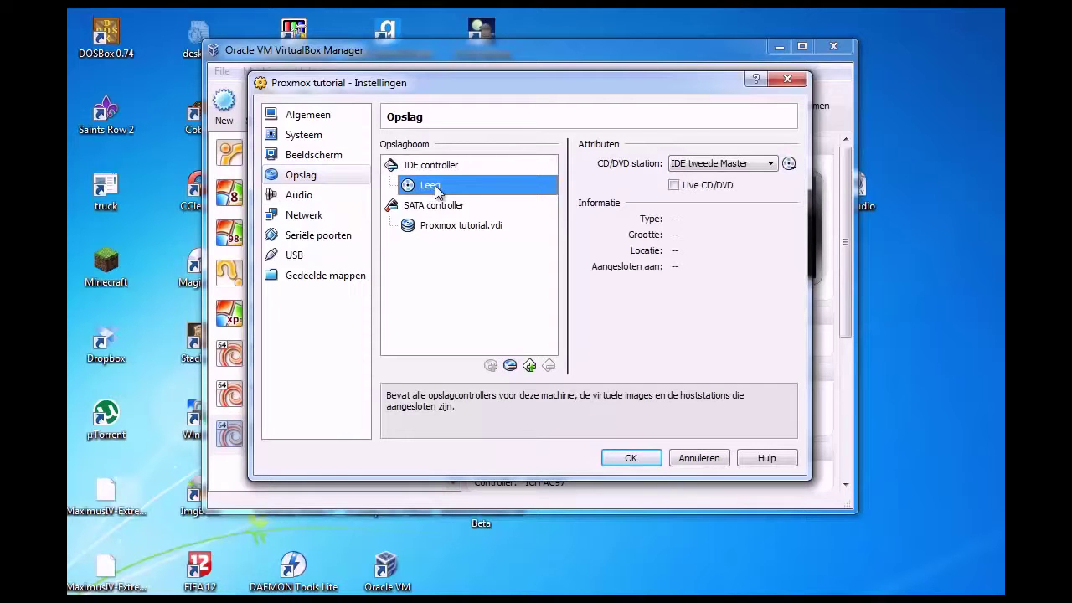
left_click(787, 163)
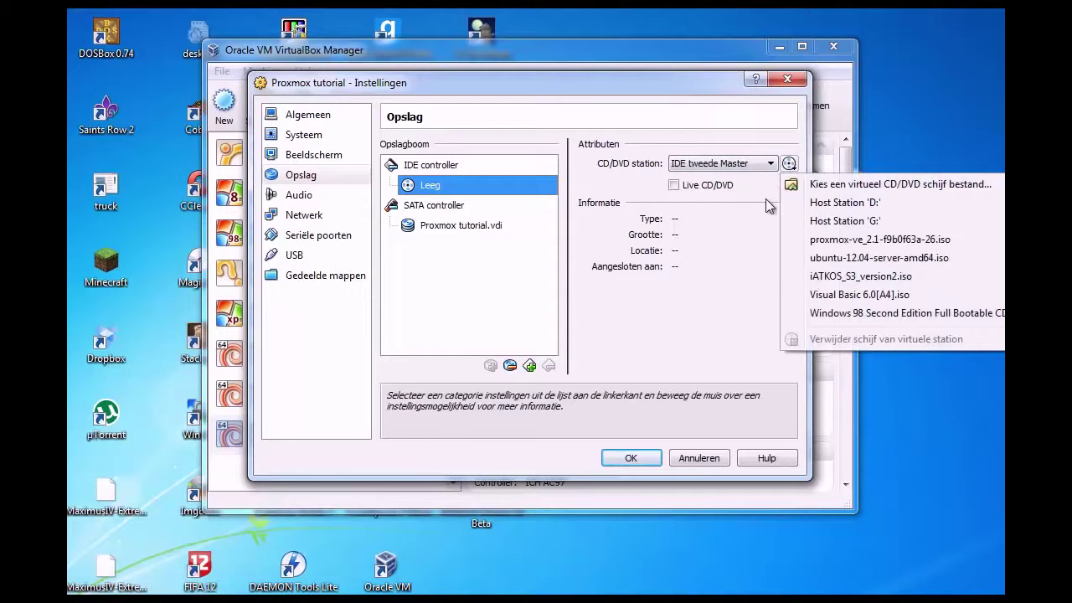
left_click(809, 240)
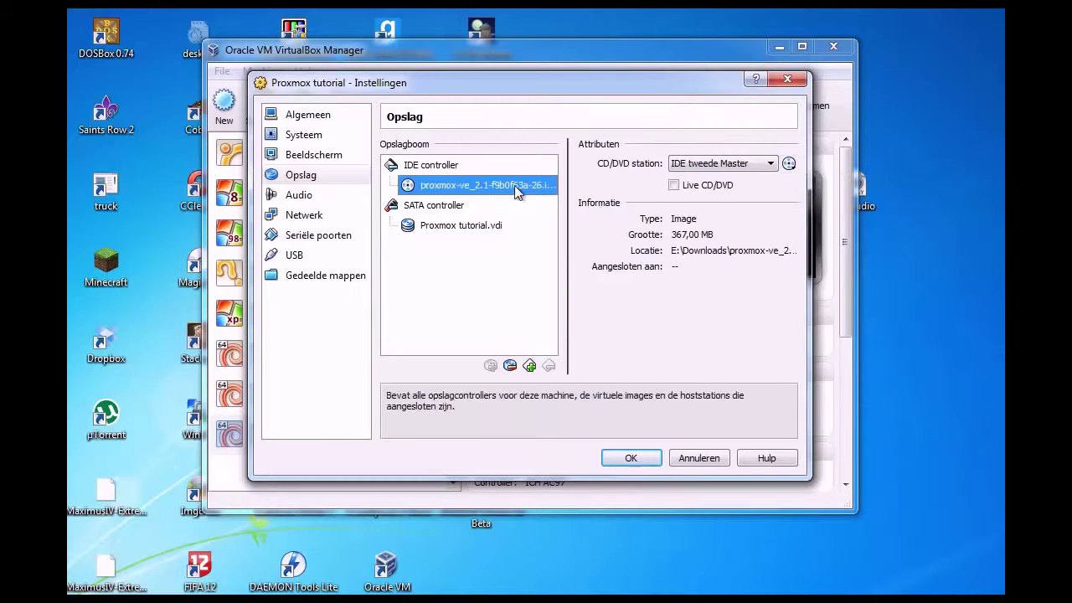
Bridge Adapter 1 to the Intel(R) 82579V Gigabit Network Connection and save the settings.
left_click(304, 219)
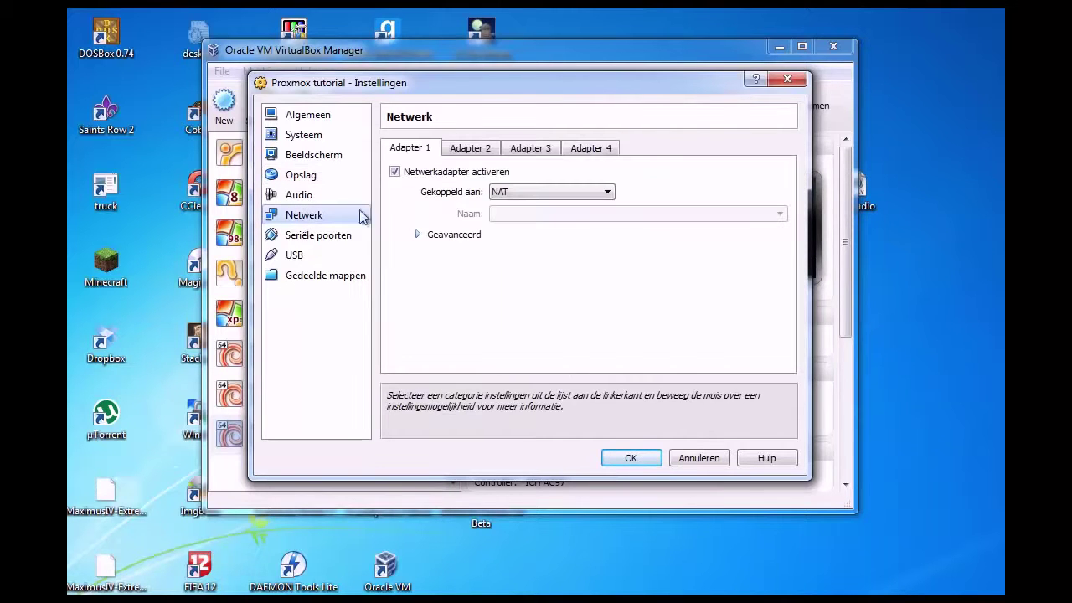
left_click(538, 196)
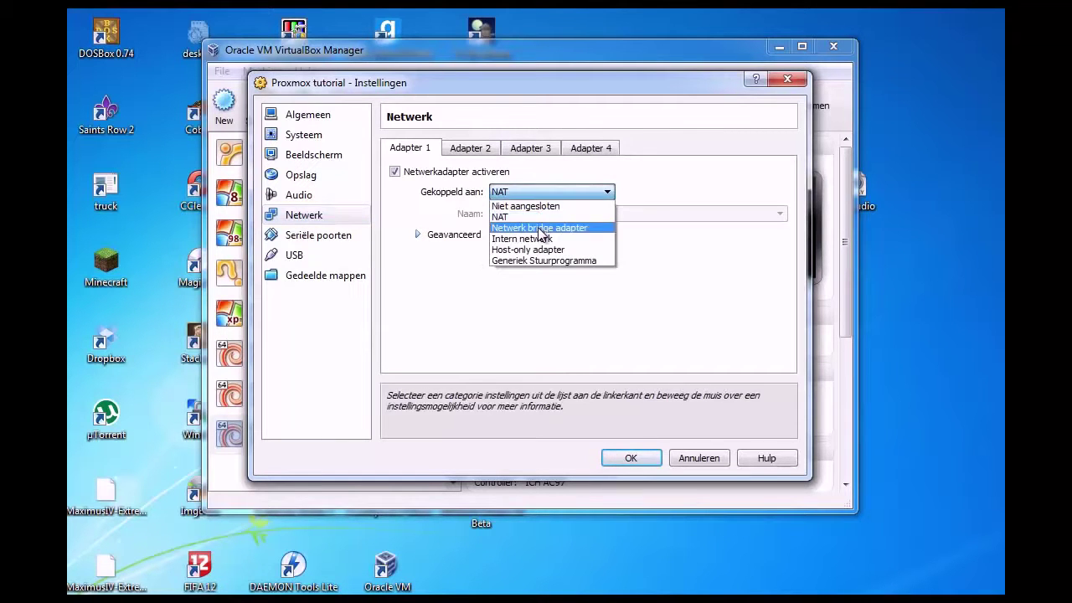
left_click(538, 228)
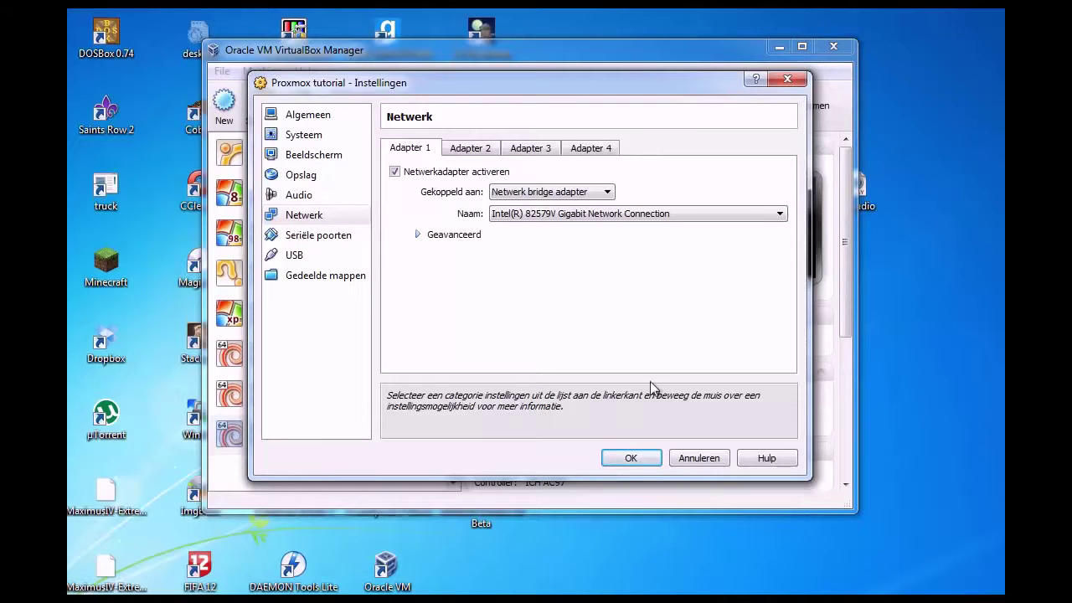
left_click(479, 234)
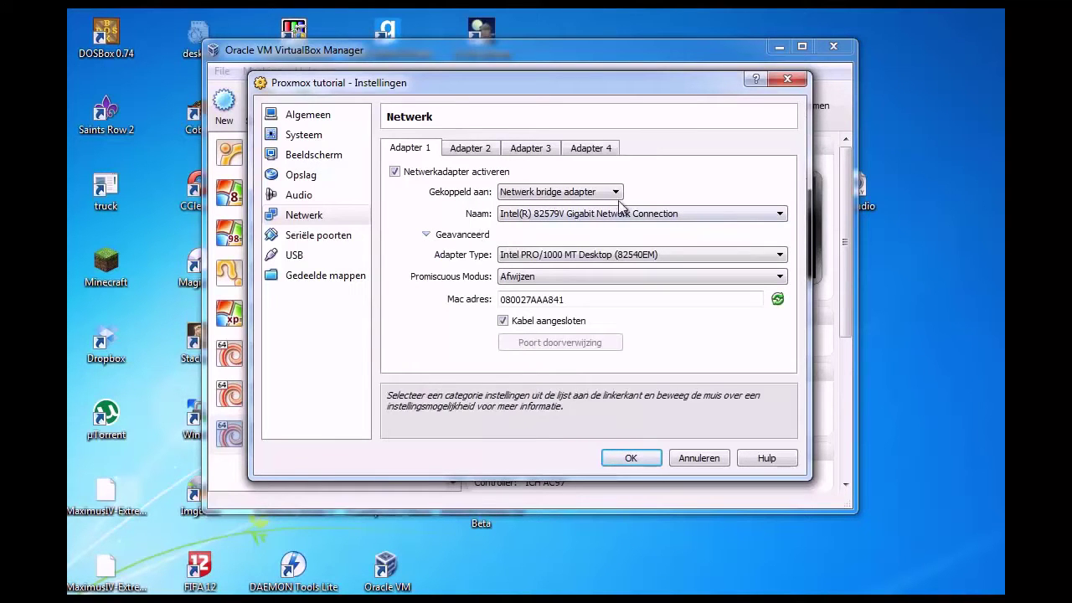
left_click(459, 234)
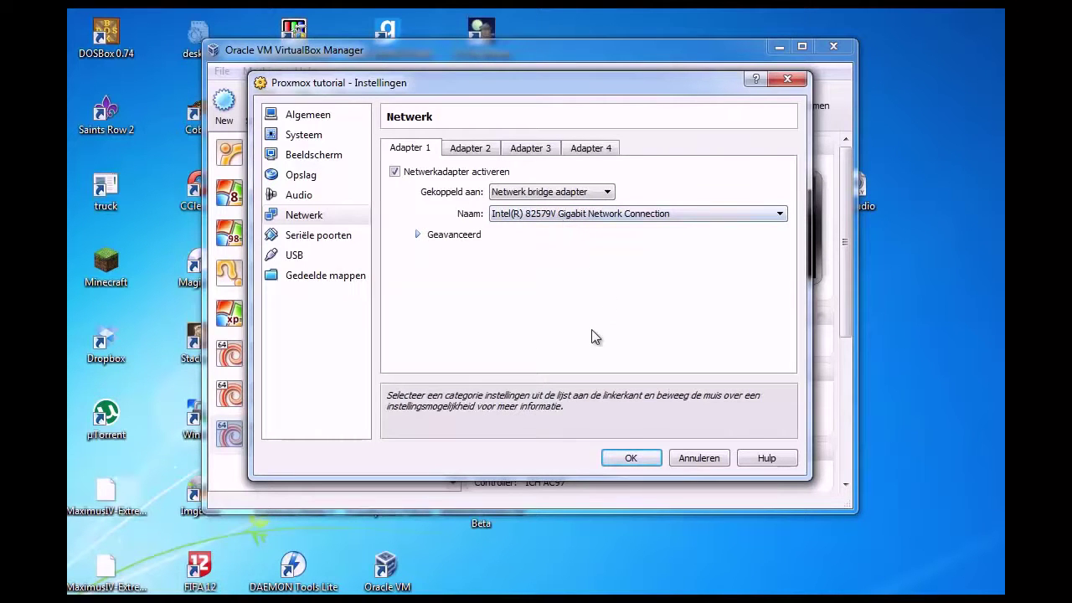
left_click(629, 457)
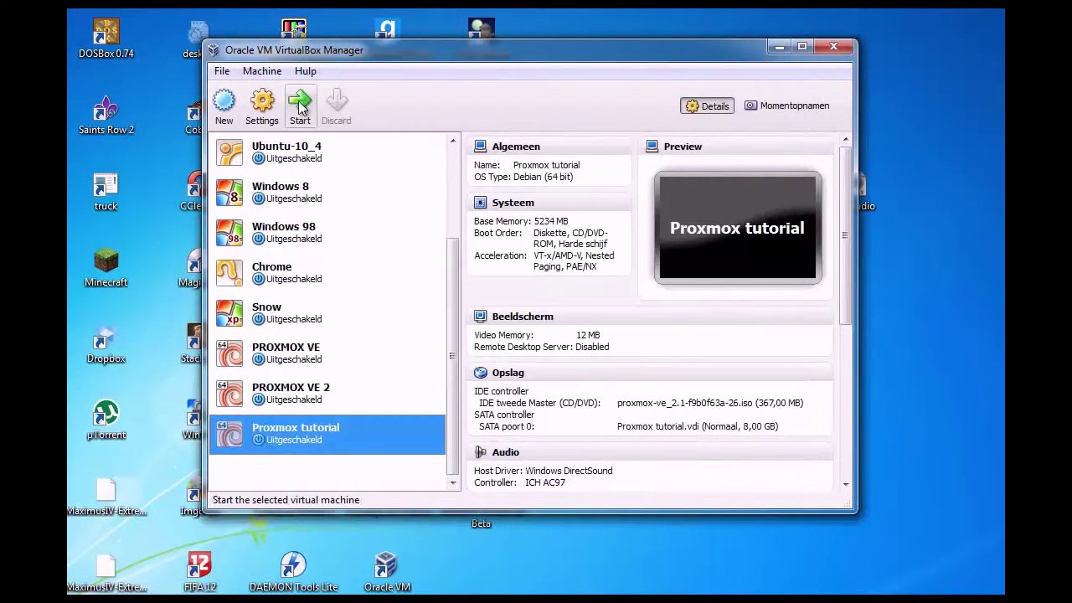
Start the Proxmox tutorial VM and boot the Proxmox installer to its license agreement.
left_click(300, 102)
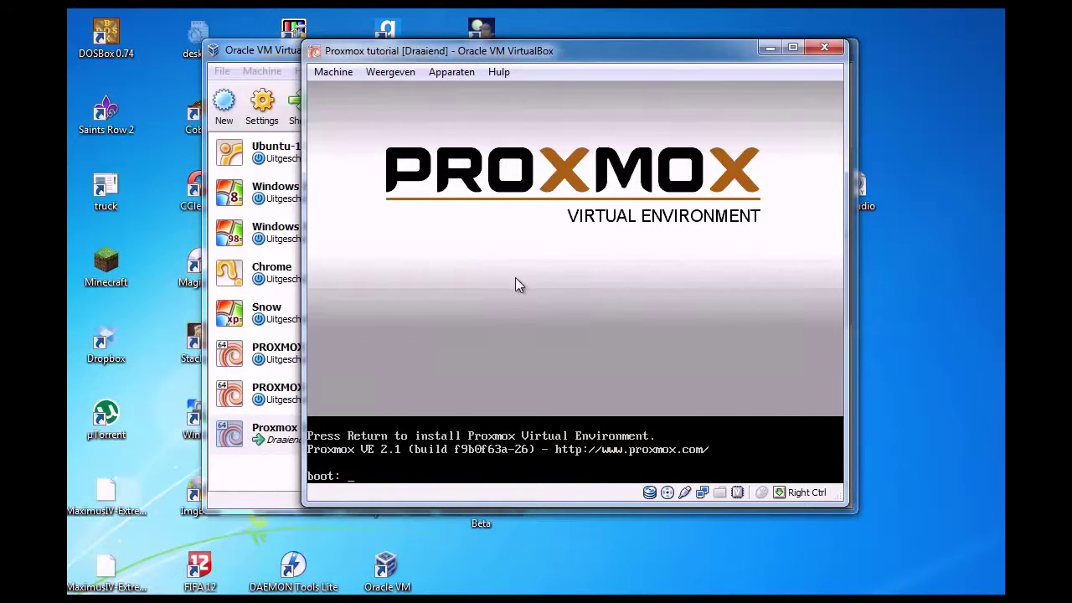
left_click(516, 277)
left_click(529, 378)
key("Return")
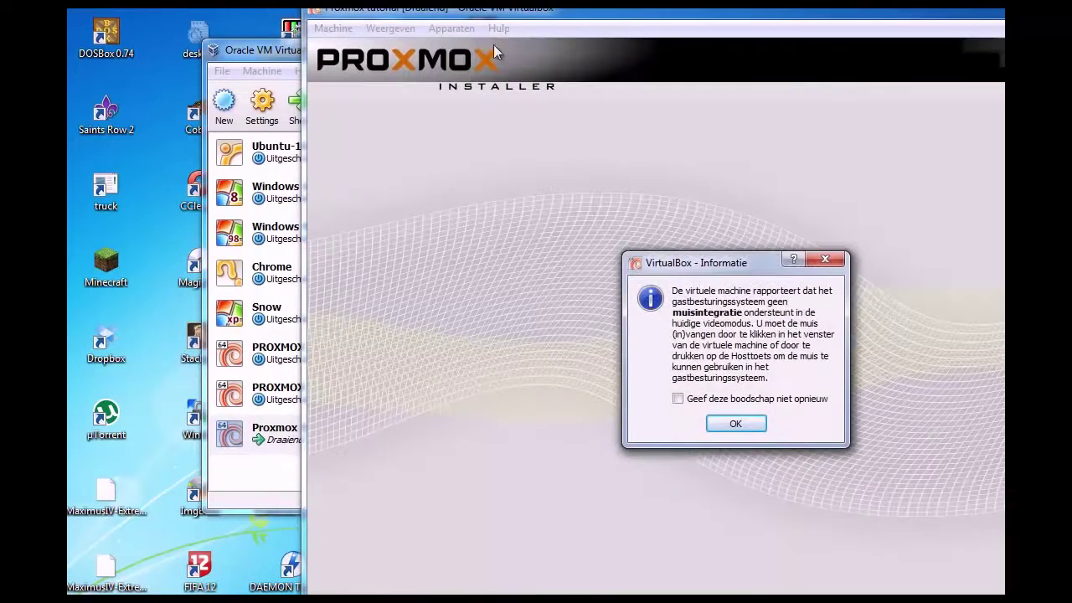
left_click(735, 423)
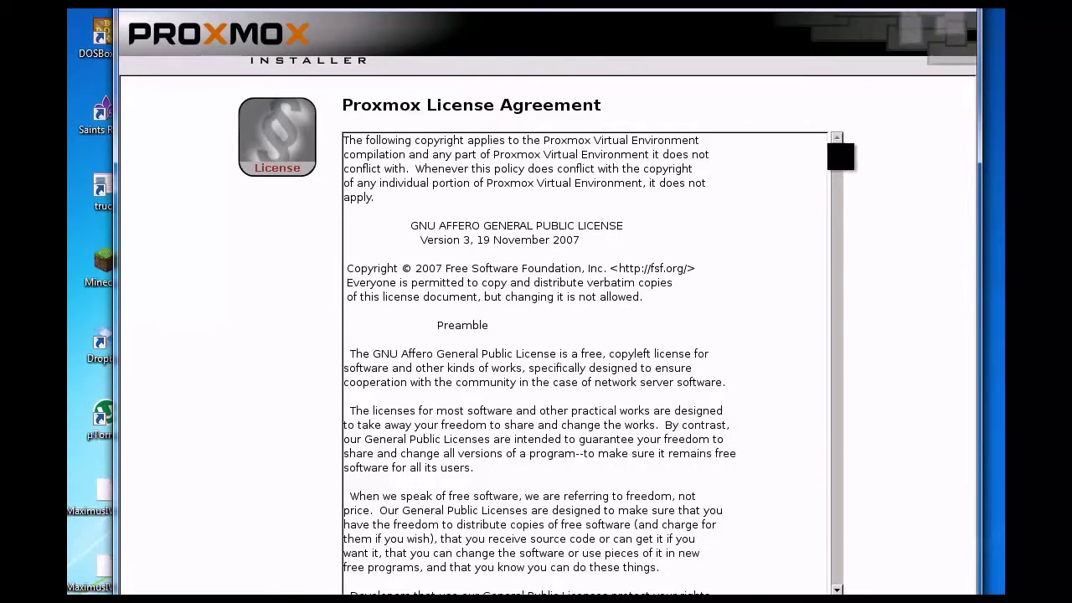
scroll(575, 285, "down", 8)
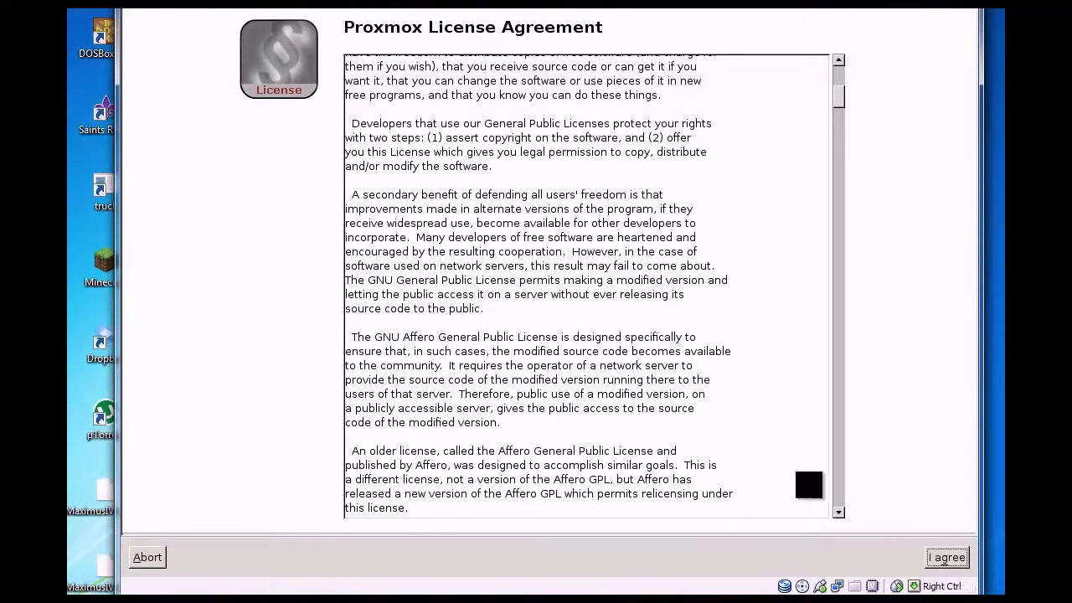
Accept the license and keep the Netherlands, Europe/Amsterdam, U.S. English location settings.
left_click(953, 556)
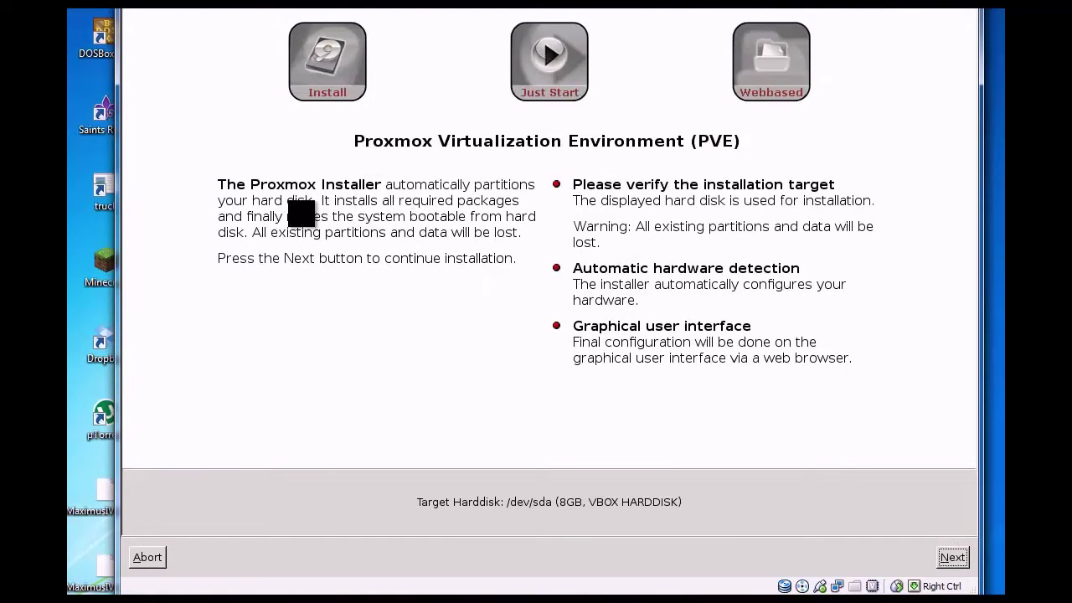
left_click(937, 556)
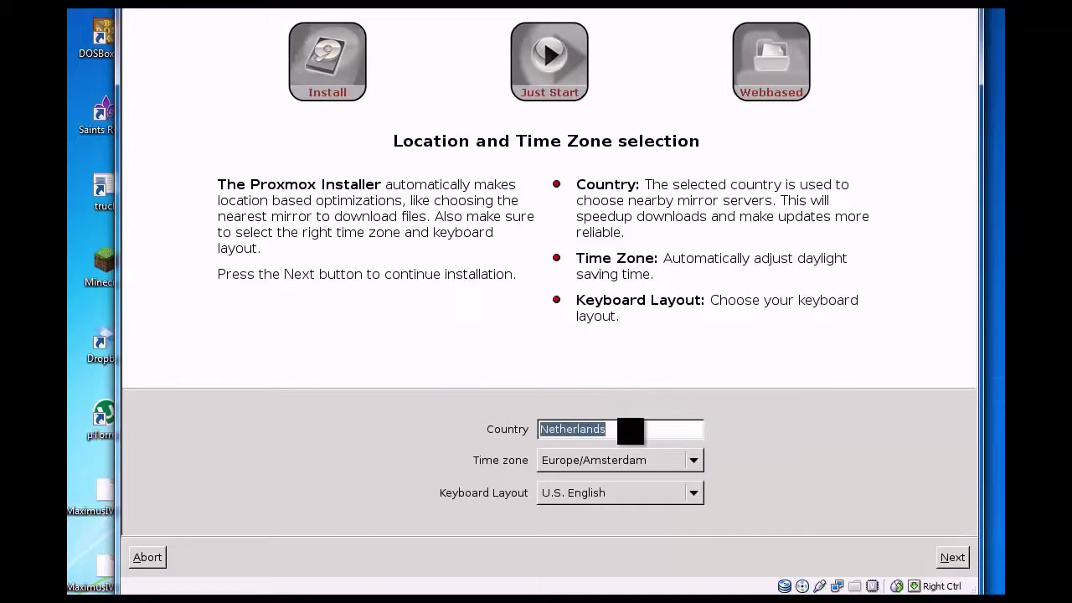
left_click(954, 557)
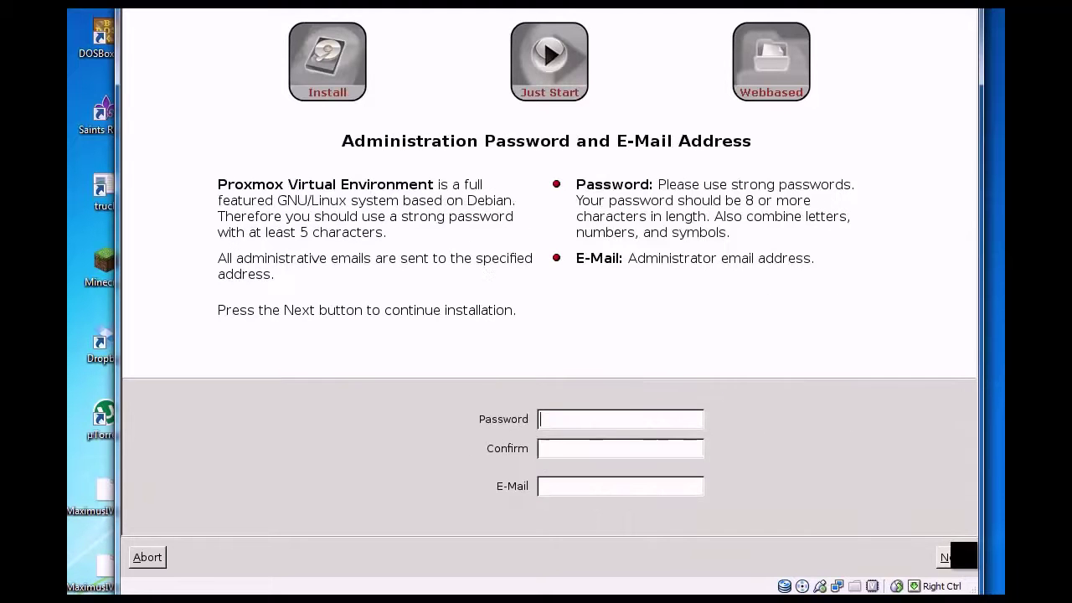
Enter and confirm the administration password, and fill in the administrator e-mail address.
left_click(599, 414)
type("*********")
key("BackSpace")
key("BackSpace")
key("BackSpace")
key("BackSpace")
type("******")
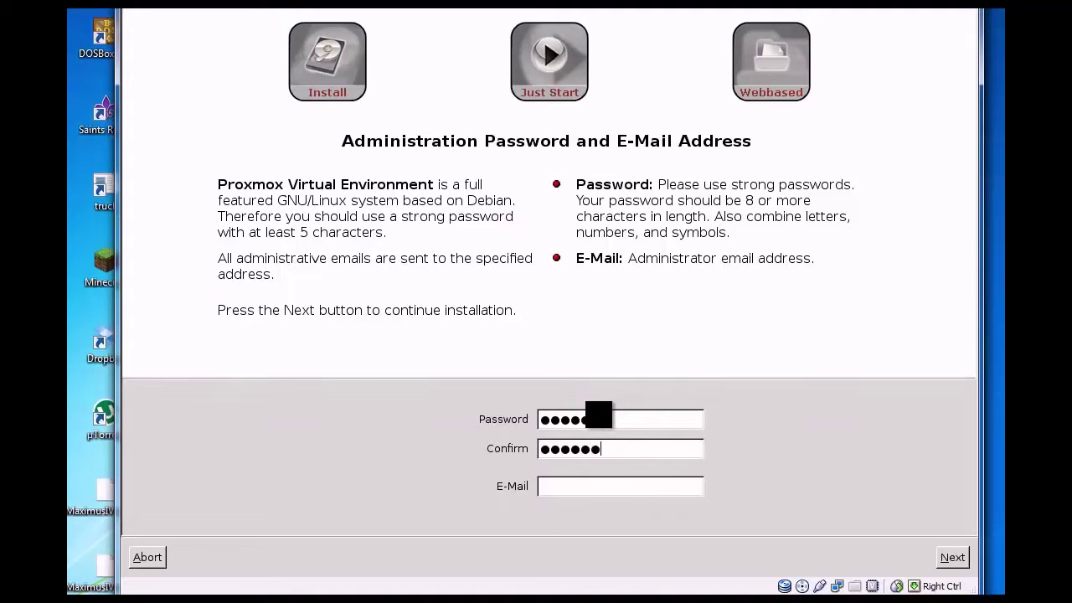
key("BackSpace")
key("BackSpace")
key("BackSpace")
key("BackSpace")
key("BackSpace")
key("BackSpace")
left_click_drag(613, 419, 428, 414)
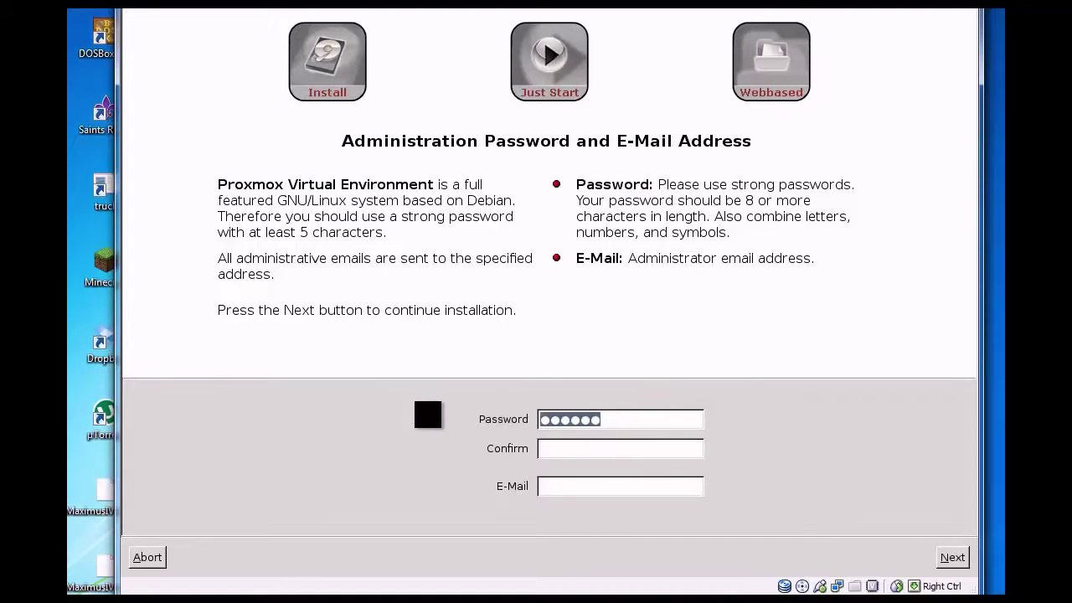
type("***")
key("BackSpace")
key("BackSpace")
key("BackSpace")
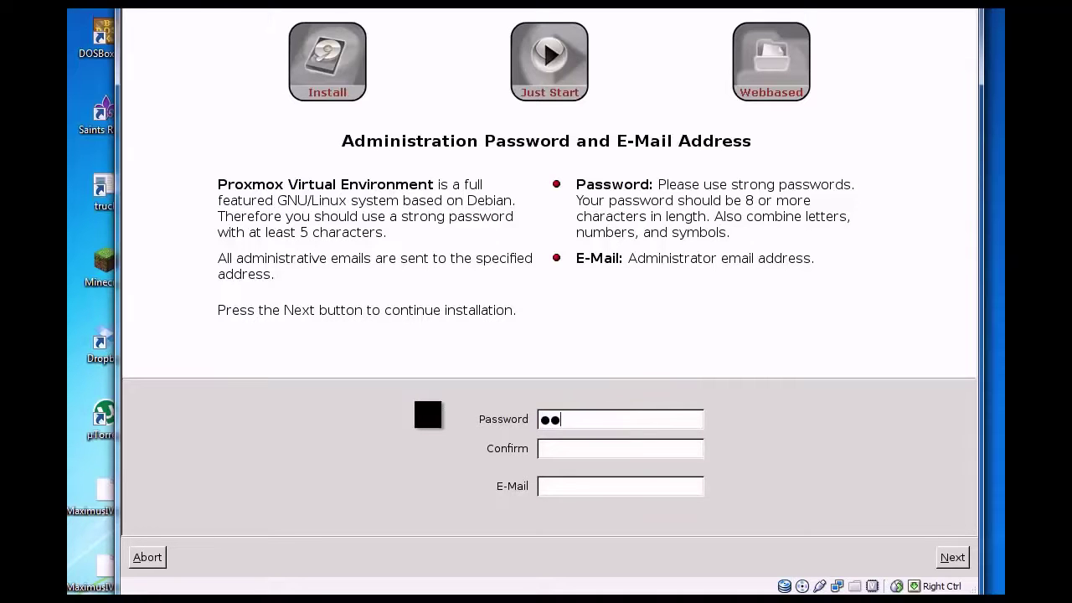
type("**************")
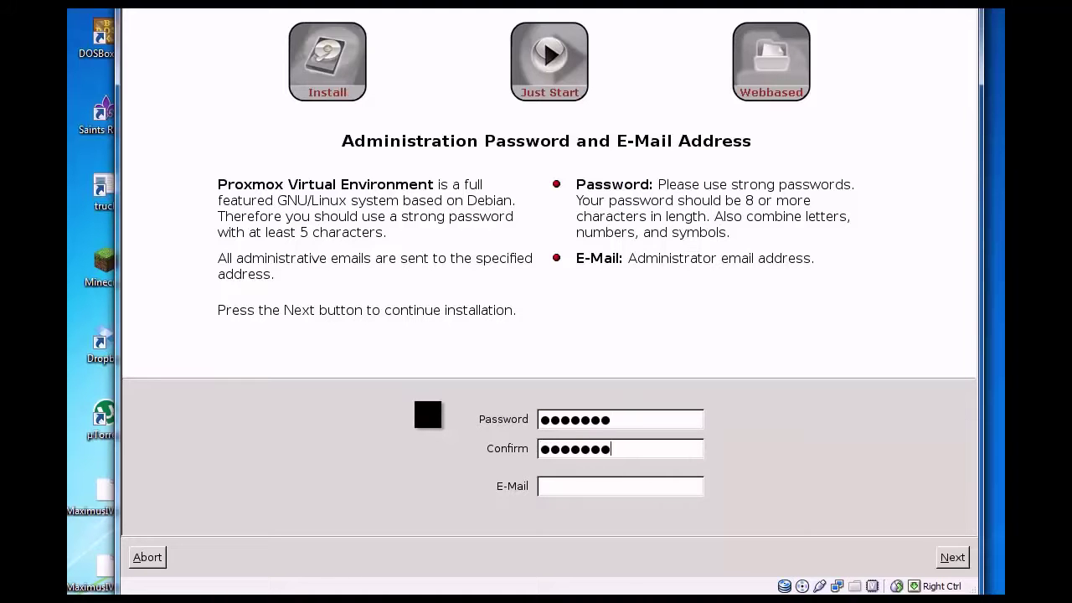
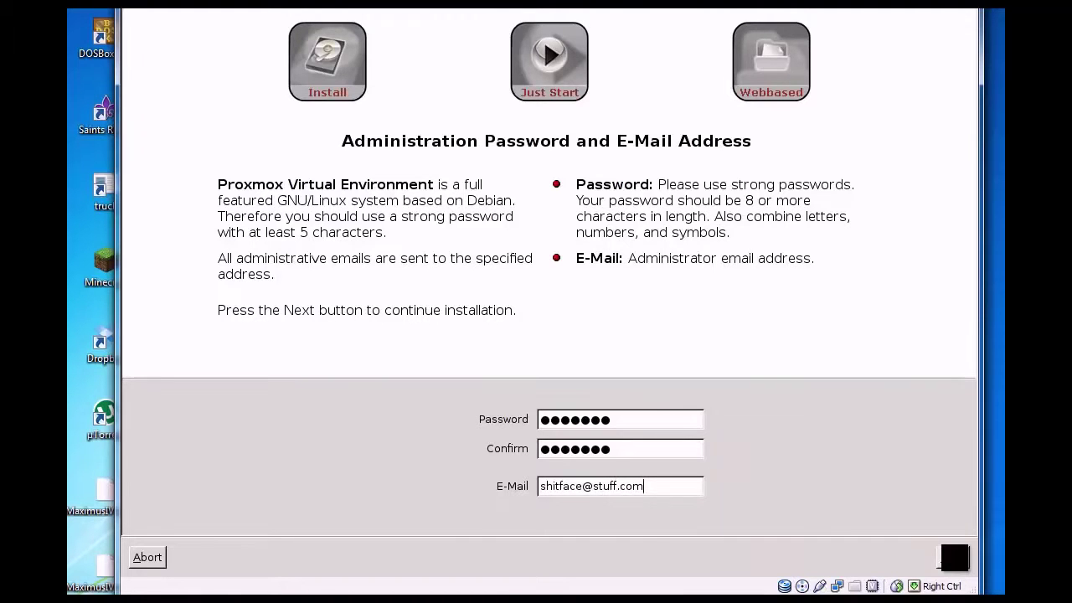
Set the hostname to youtubeproxmox.local and the IP address to 192.168.1.145.
left_click(954, 557)
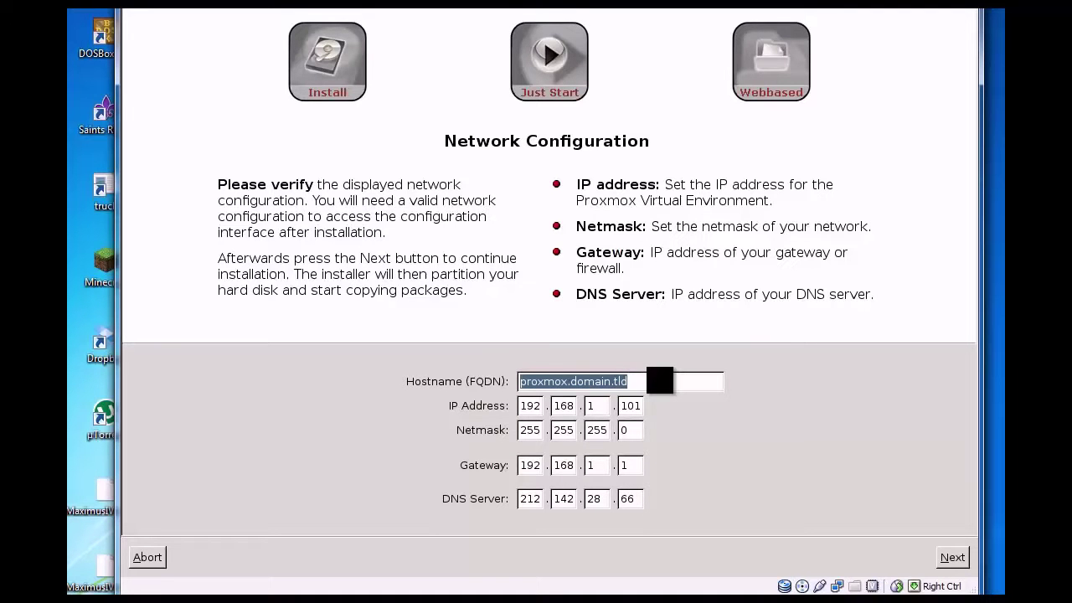
type("youtubep")
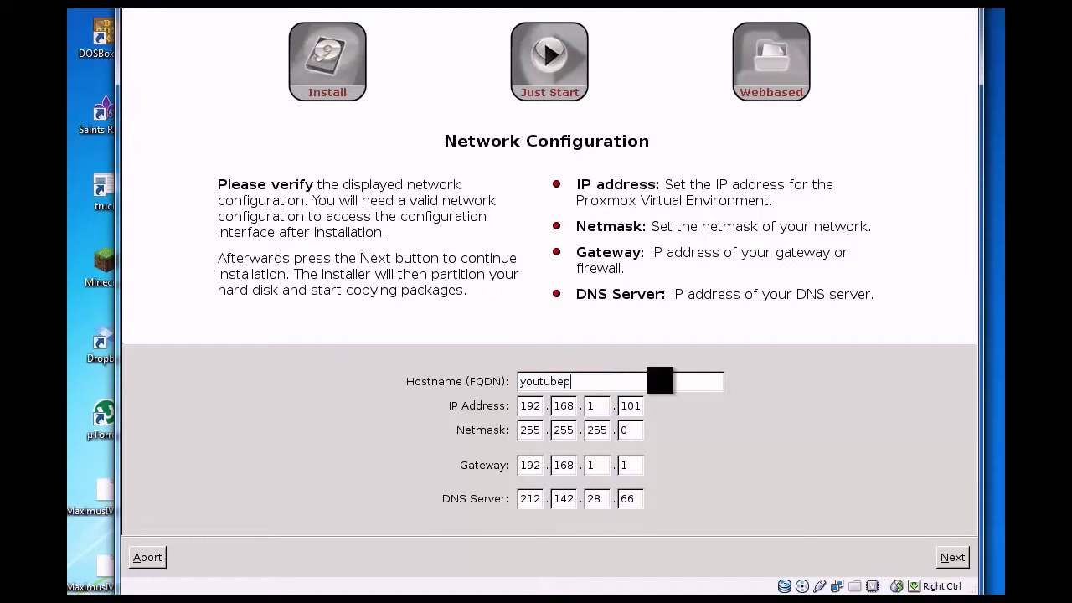
type("roxmox.local")
key("BackSpace")
key("BackSpace")
type("45")
Replace the DNS server address with 8.8.8.8.
key("Tab")
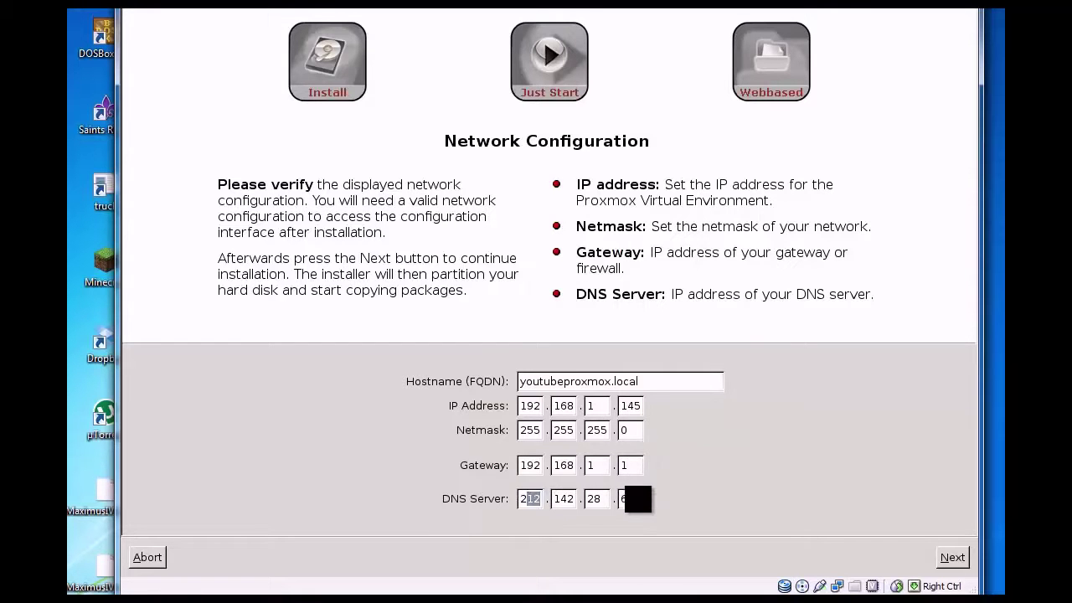
key("BackSpace")
left_click(597, 499)
key("BackSpace")
key("BackSpace")
left_click(574, 500)
key("BackSpace")
key("BackSpace")
key("BackSpace")
left_click(541, 499)
key("BackSpace")
key("BackSpace")
key("BackSpace")
type("8")
key("Tab")
type("8")
key("Tab")
type("8")
key("Tab")
type("8")
Accept the network settings and run the Proxmox VE installation to 100%.
left_click(952, 557)
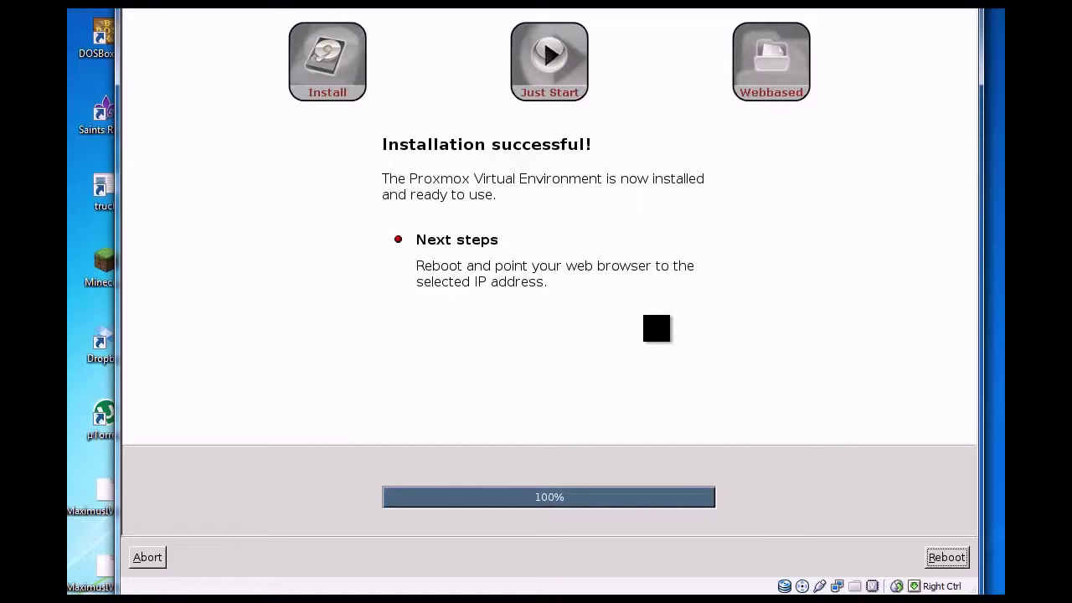
Reboot into the installed Proxmox VE and move the VM window to show the login prompt.
left_click(946, 558)
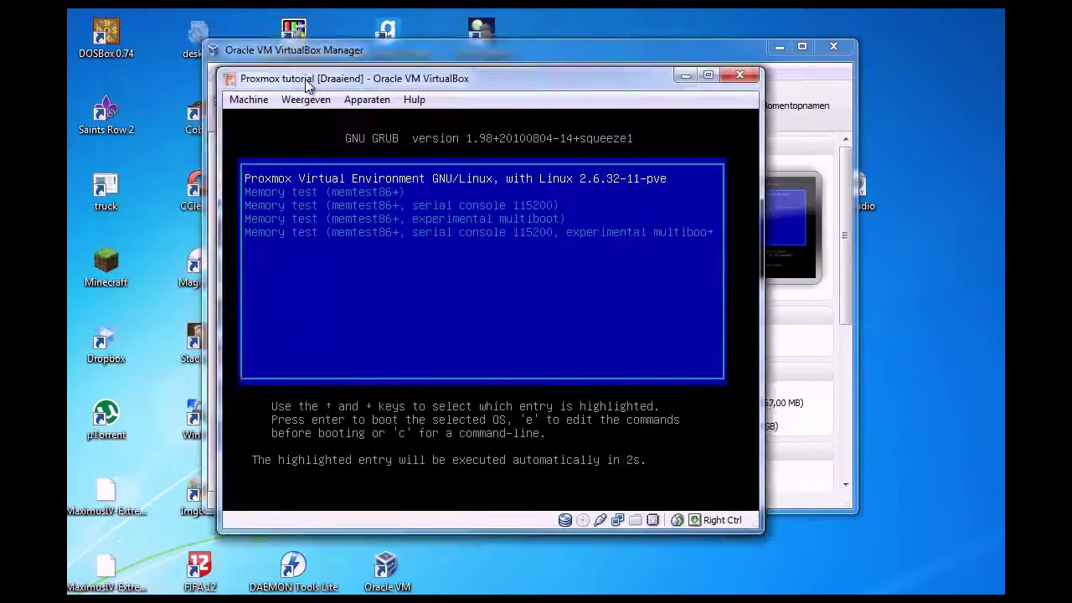
left_click_drag(335, 79, 316, 64)
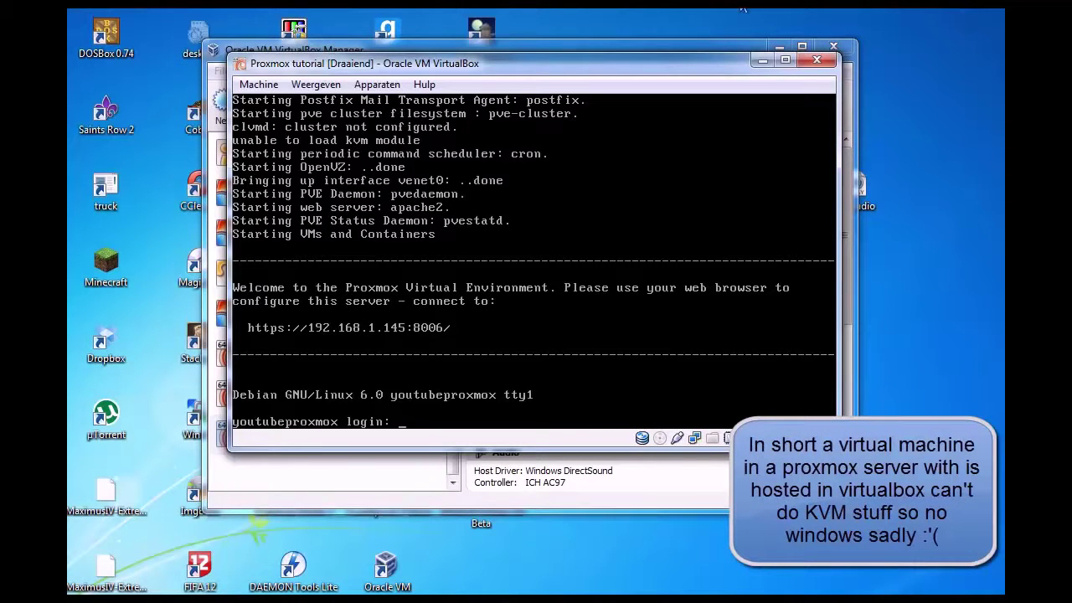
left_click_drag(699, 69, 708, 72)
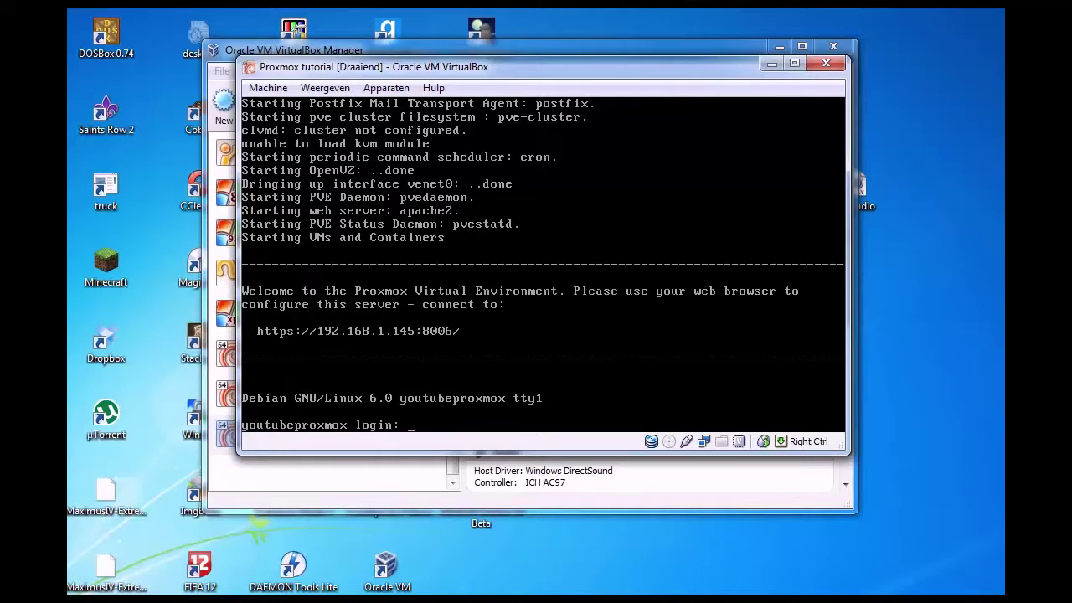
left_click_drag(488, 67, 490, 84)
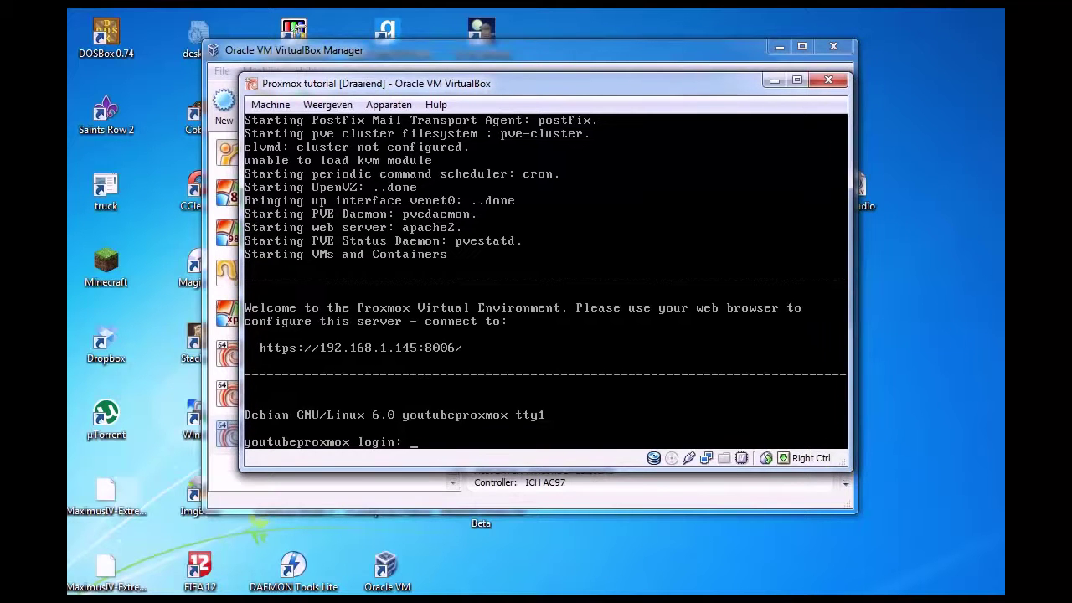